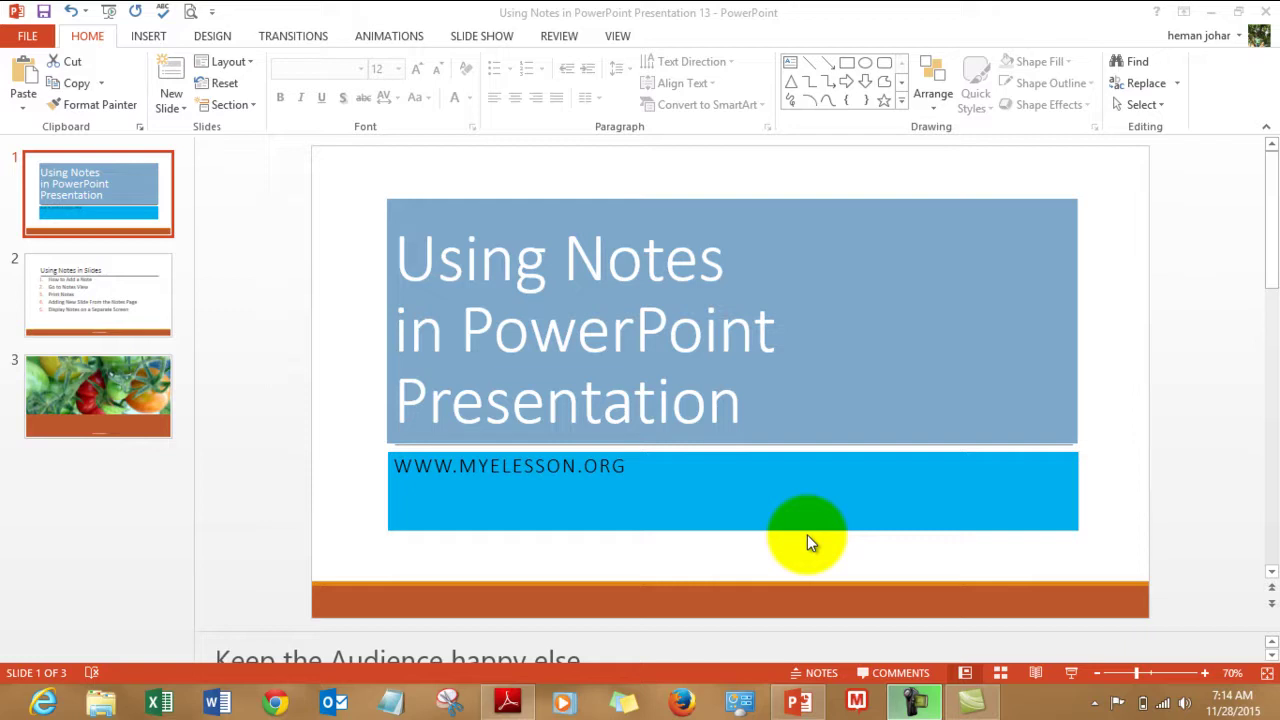
# Step: Select the slide 2 thumbnail, Using Notes in Slides, in the left slide pane
pyautogui.click(167, 275)
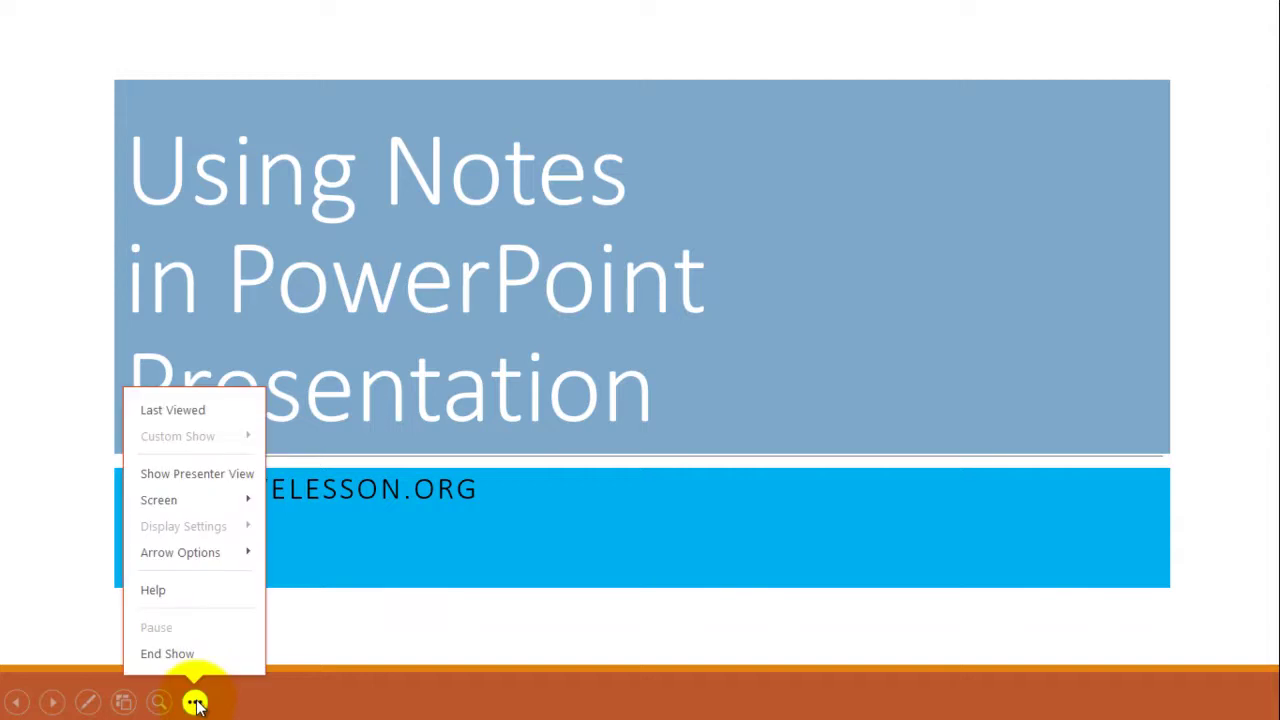
# Step: Switch the running show to Presenter View with slide 1's notes and the next-slide preview
pyautogui.click(184, 479)
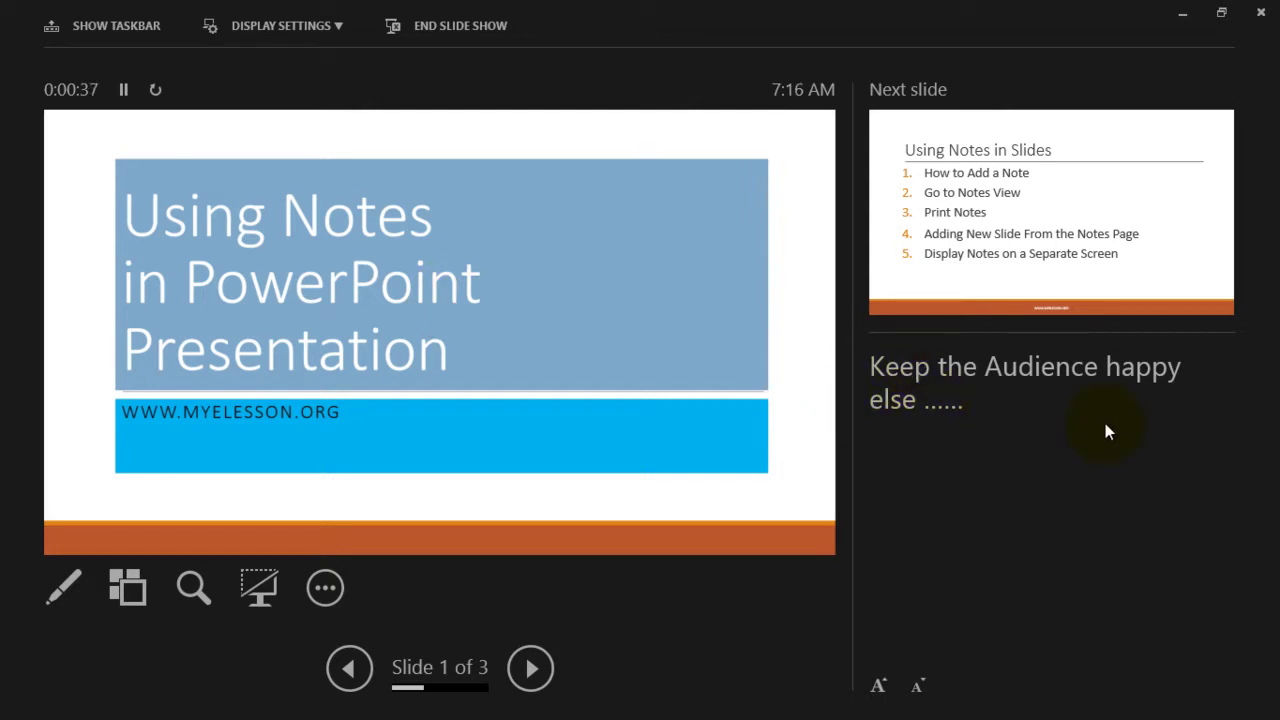
# Step: Advance the show to slide 2 to read its notes, then end the show with Esc
pyautogui.press('Right')
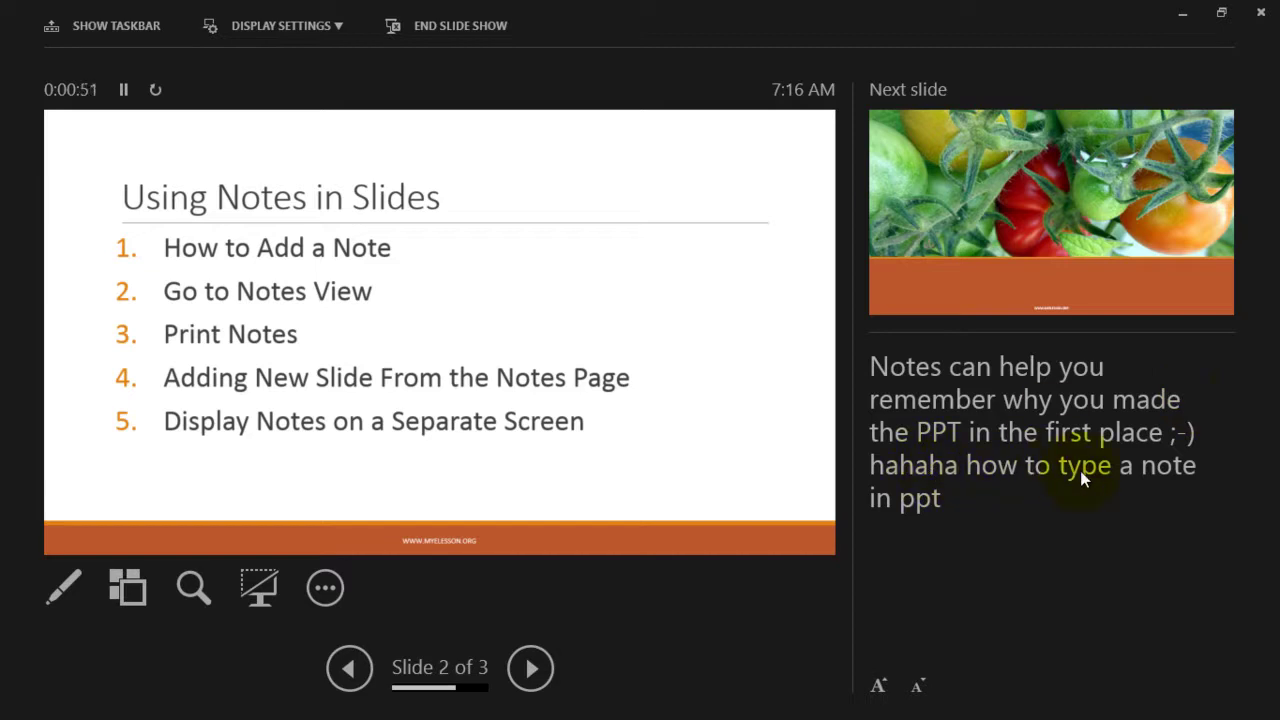
pyautogui.press('Escape')
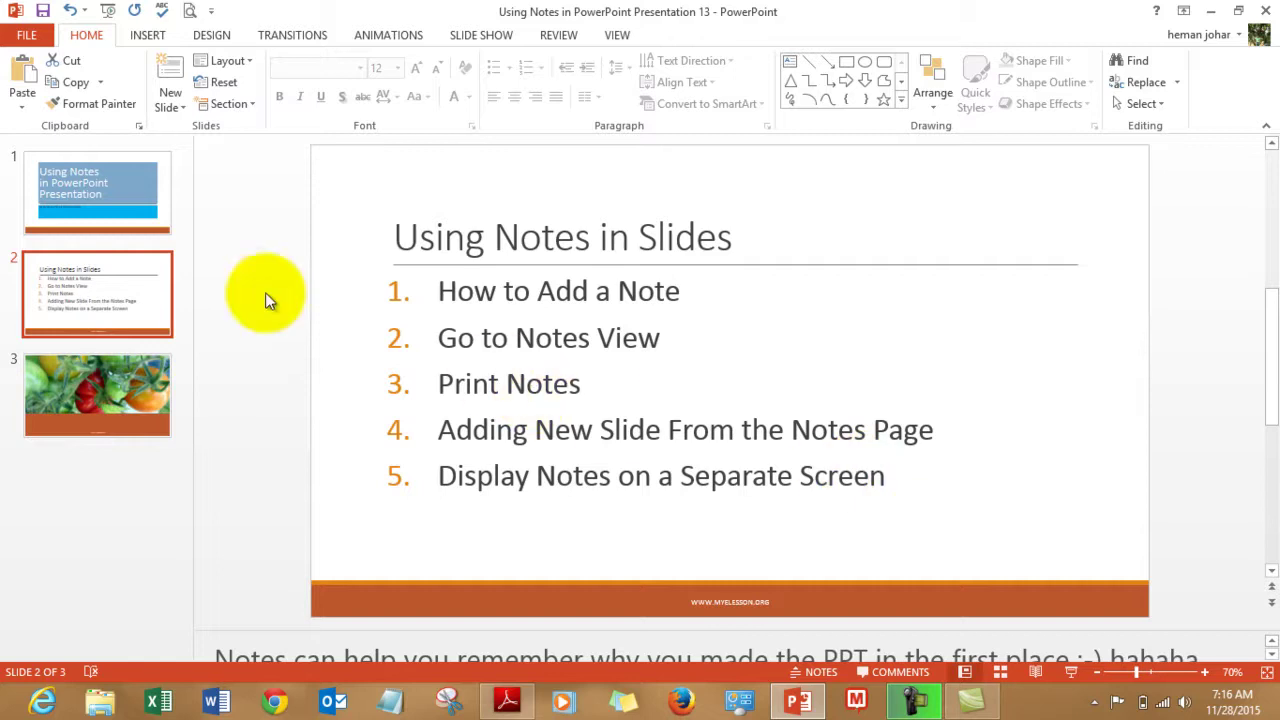
# Step: Append 'type away !' to the title slide's speaker note, then return to slide 2 with a smaller notes pane
pyautogui.click(136, 198)
pyautogui.click(127, 281)
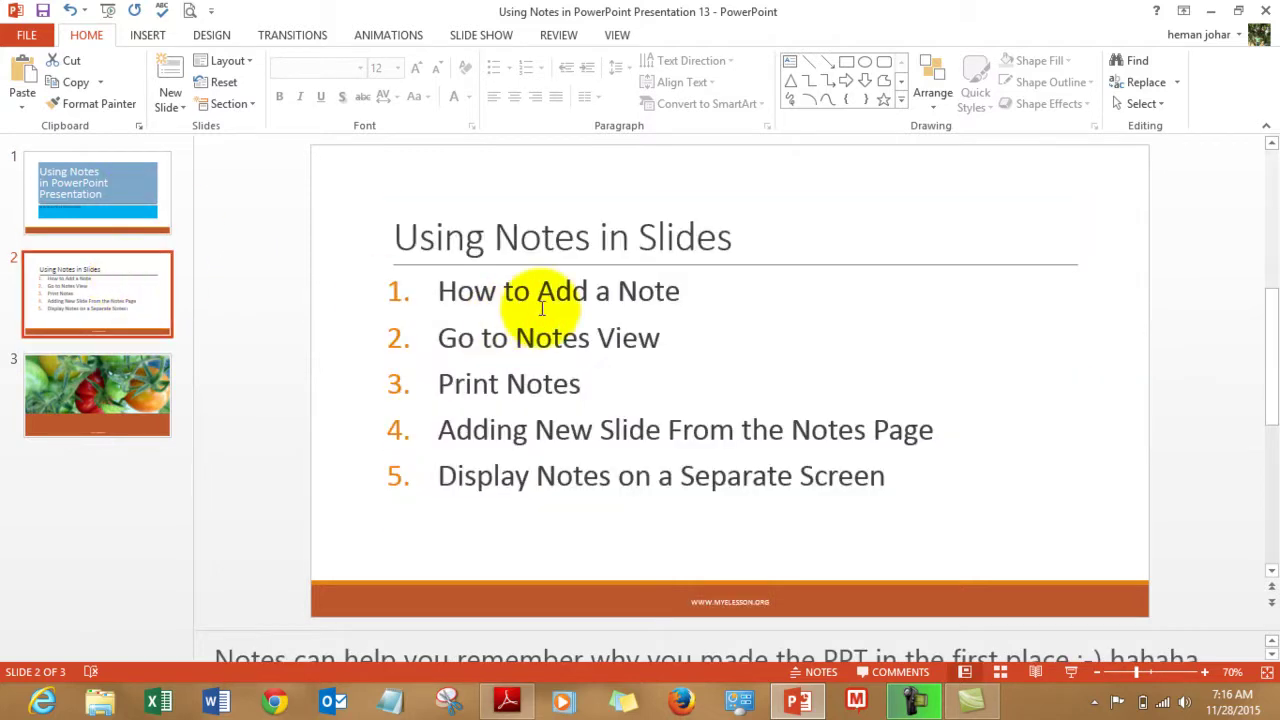
pyautogui.click(84, 185)
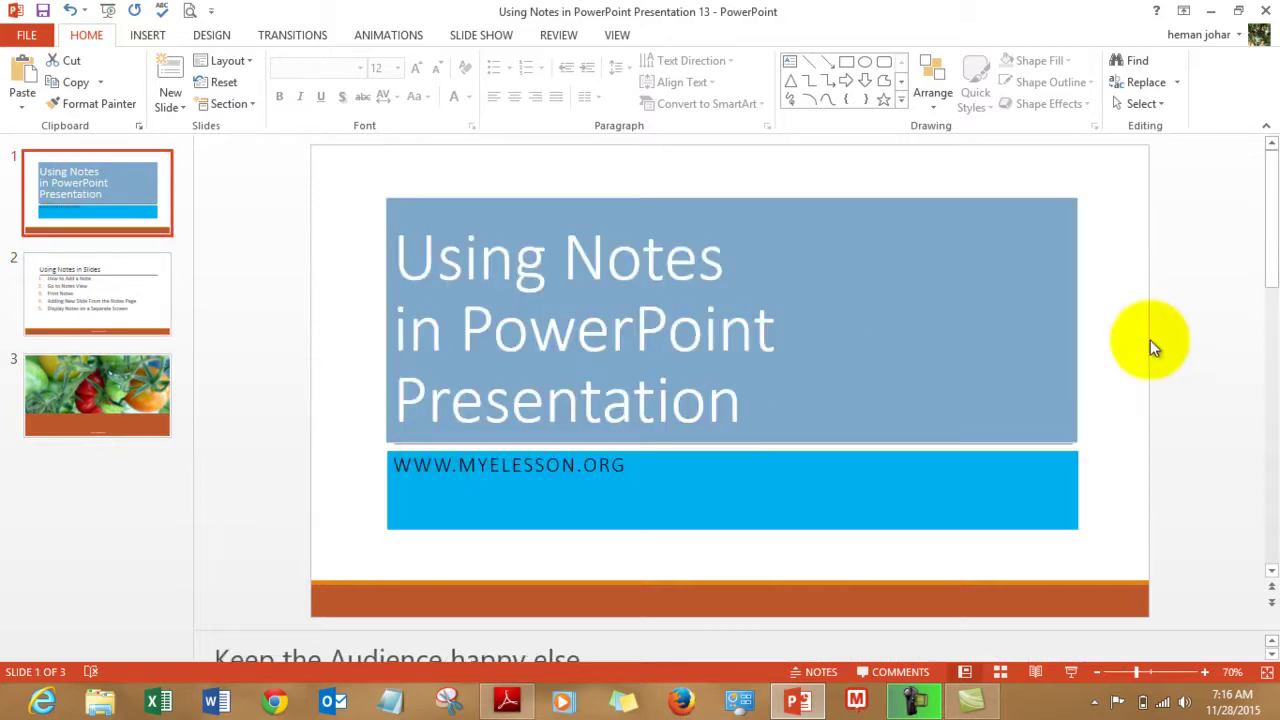
pyautogui.click(1025, 655)
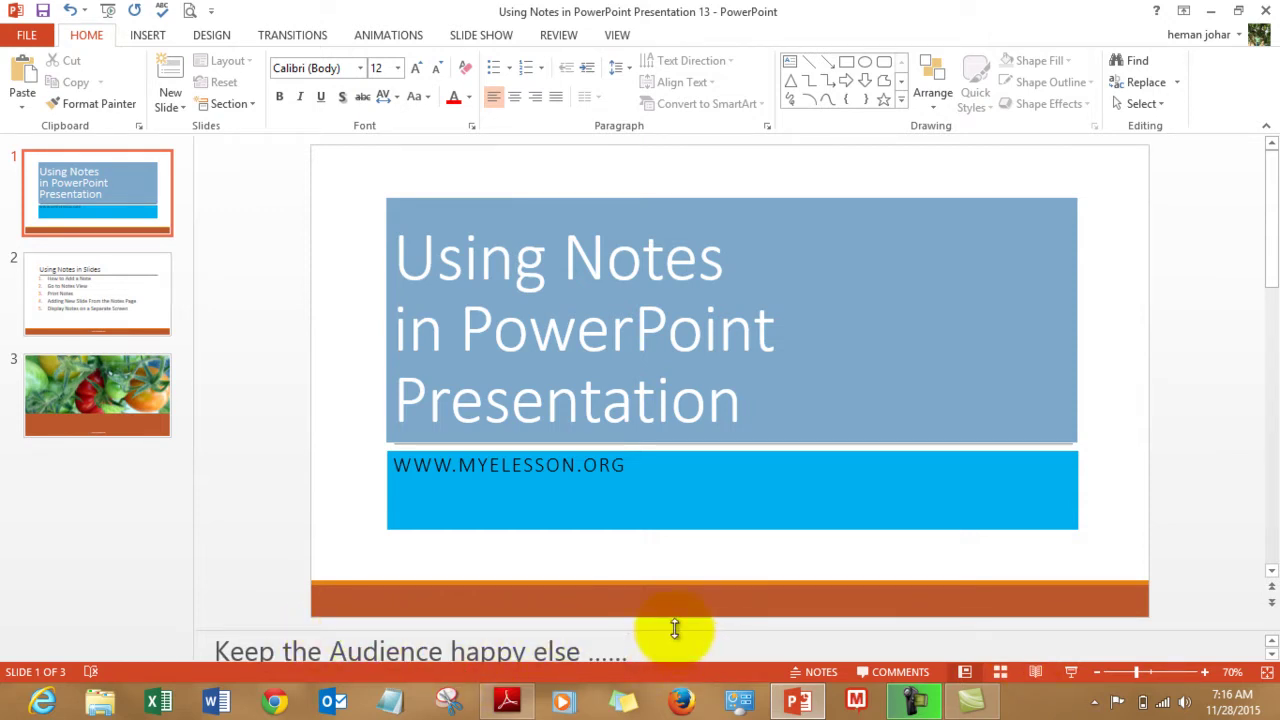
pyautogui.moveTo(670, 632); pyautogui.dragTo(714, 449)
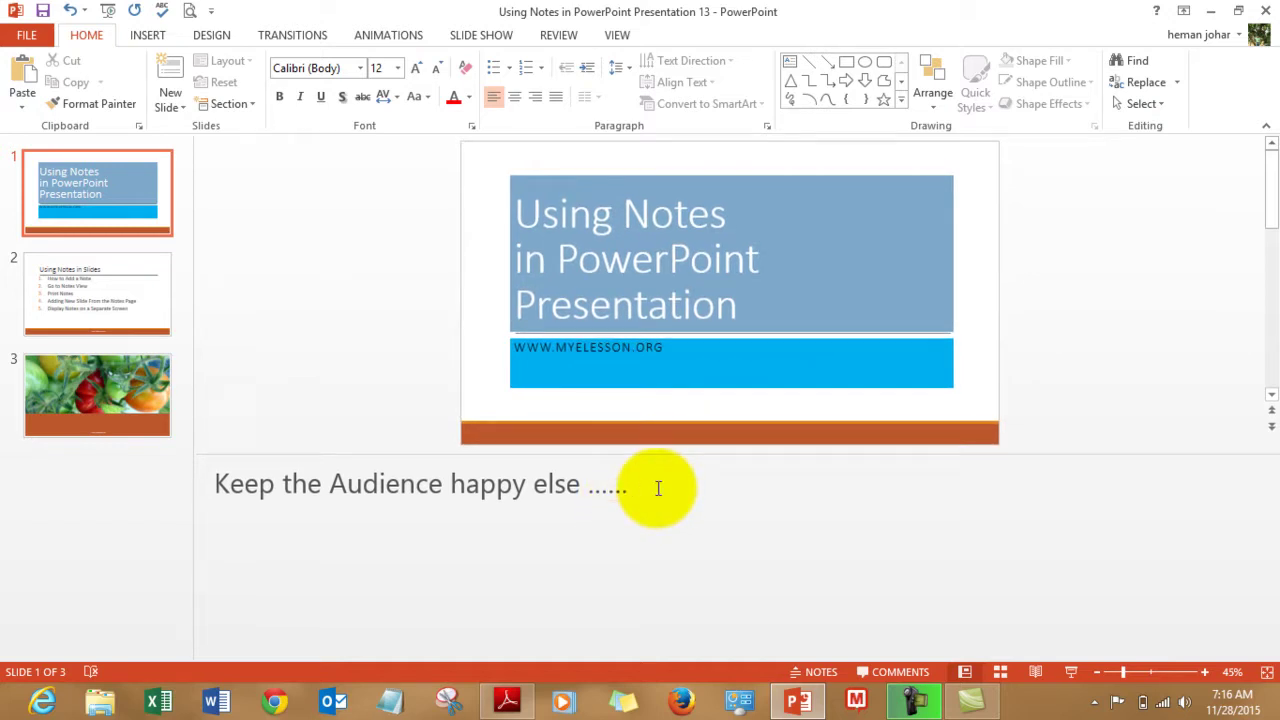
pyautogui.write('y')
pyautogui.press('BackSpace')
pyautogui.write('type away !')
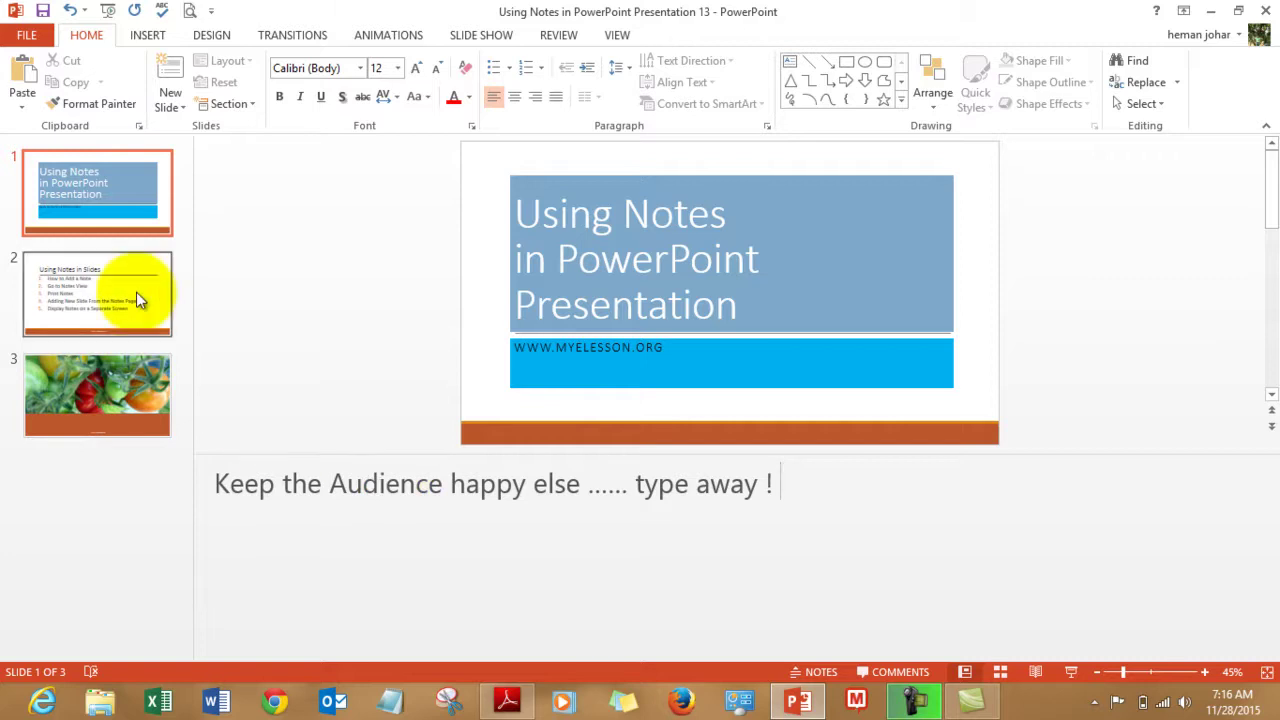
pyautogui.click(86, 303)
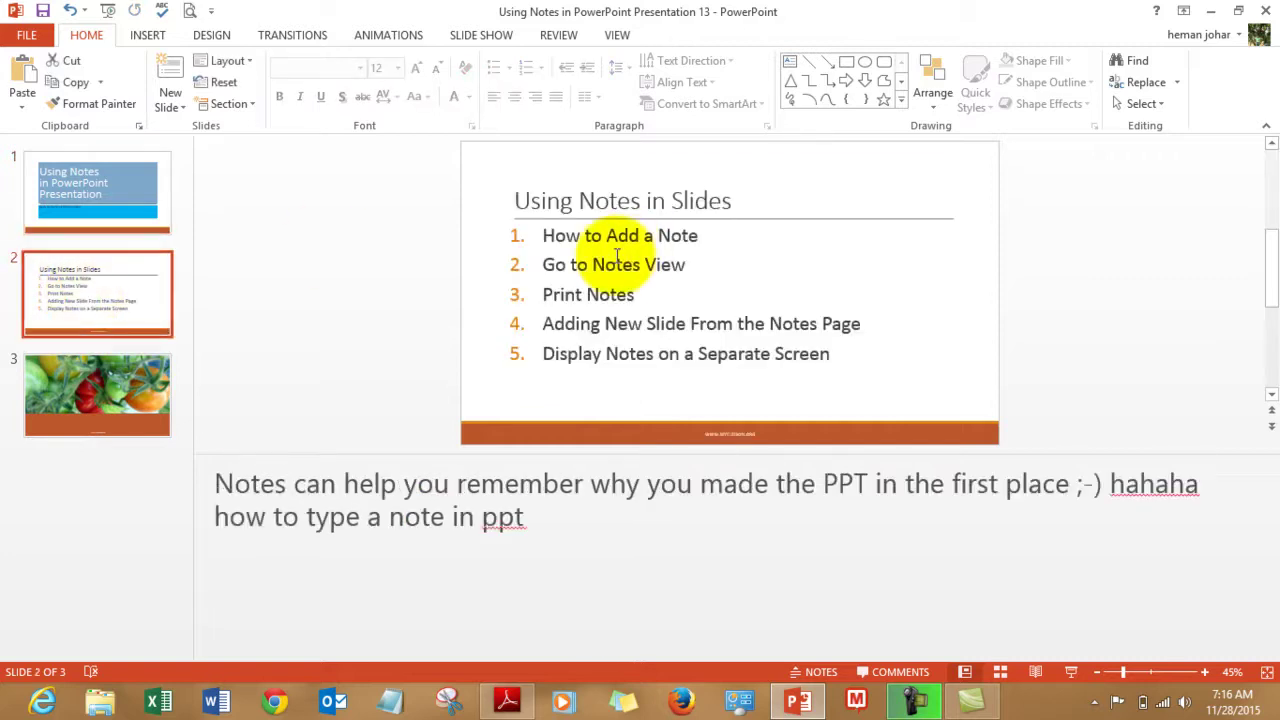
pyautogui.moveTo(694, 449); pyautogui.dragTo(691, 572)
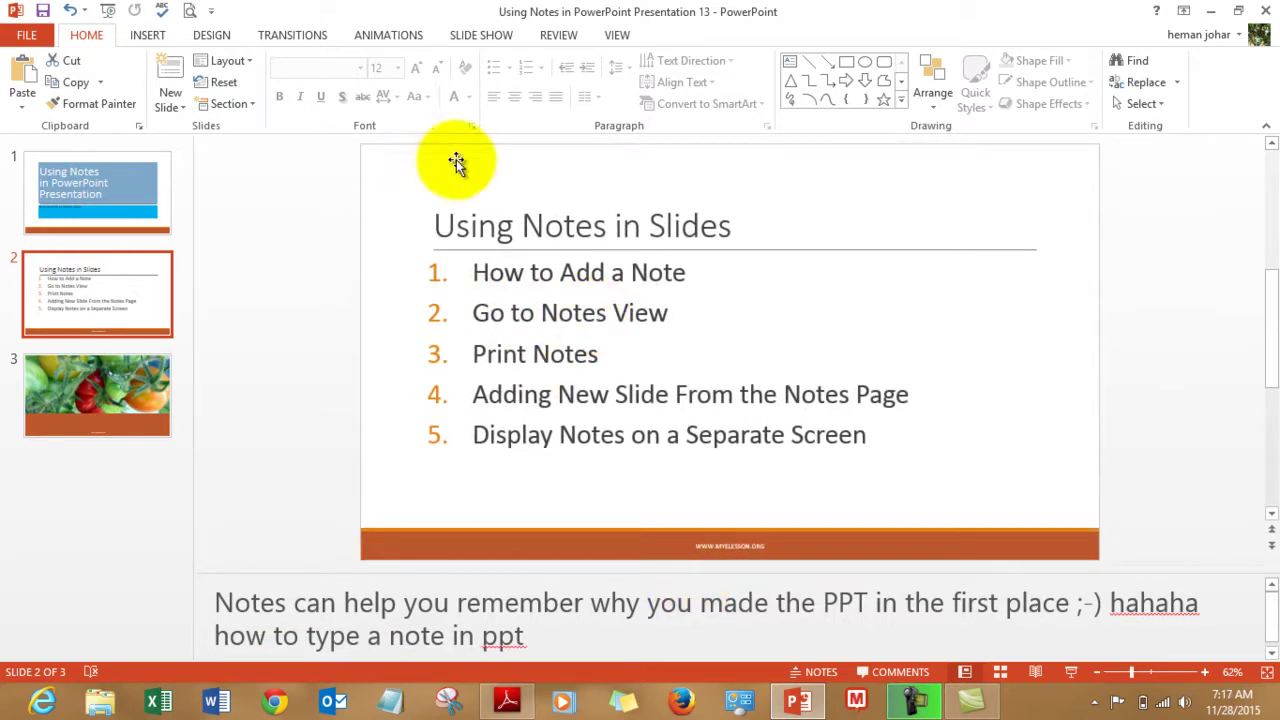
# Step: Switch to Notes Page view from the VIEW tab and scroll through notes pages 1 to 3
pyautogui.click(617, 35)
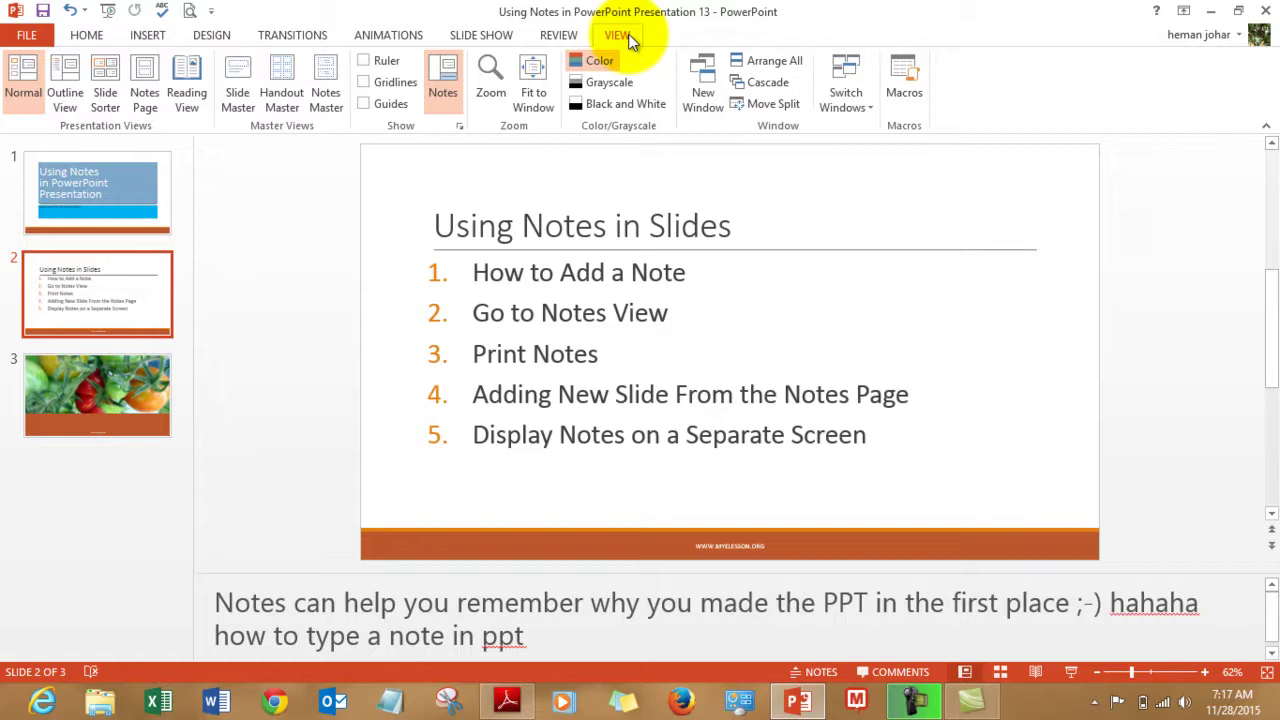
pyautogui.click(143, 85)
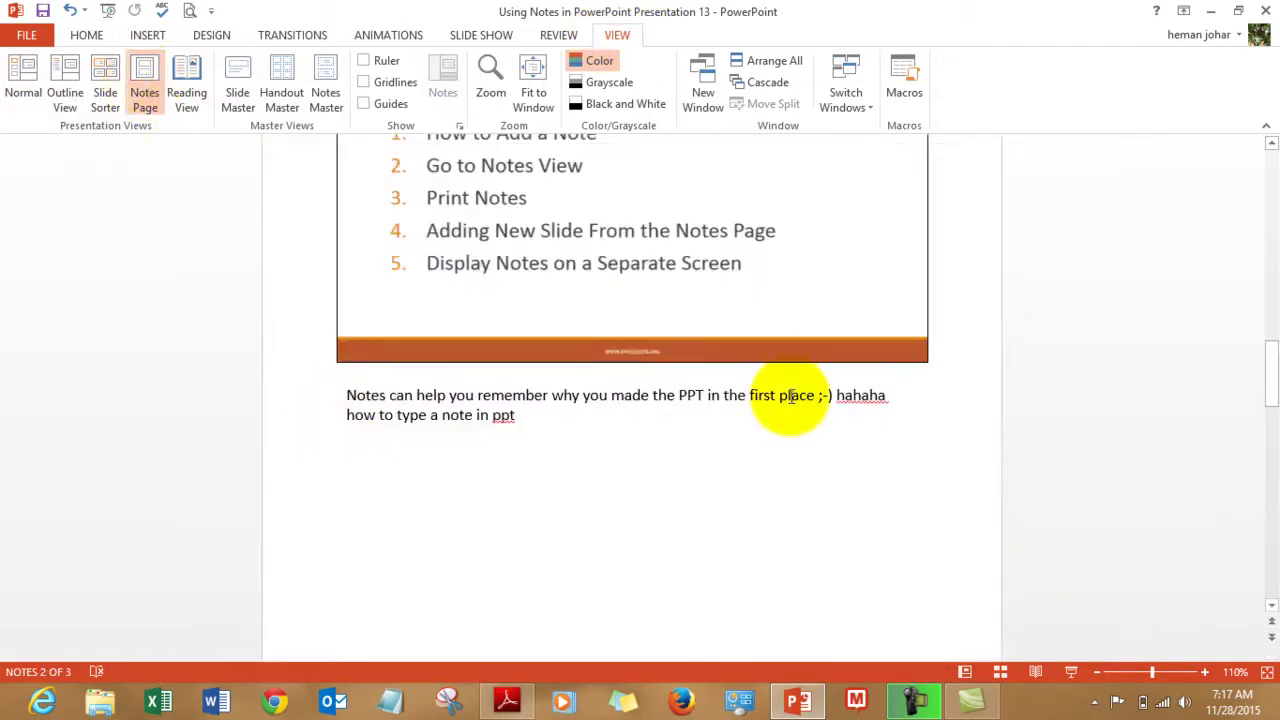
pyautogui.moveTo(1271, 371); pyautogui.dragTo(1273, 343)
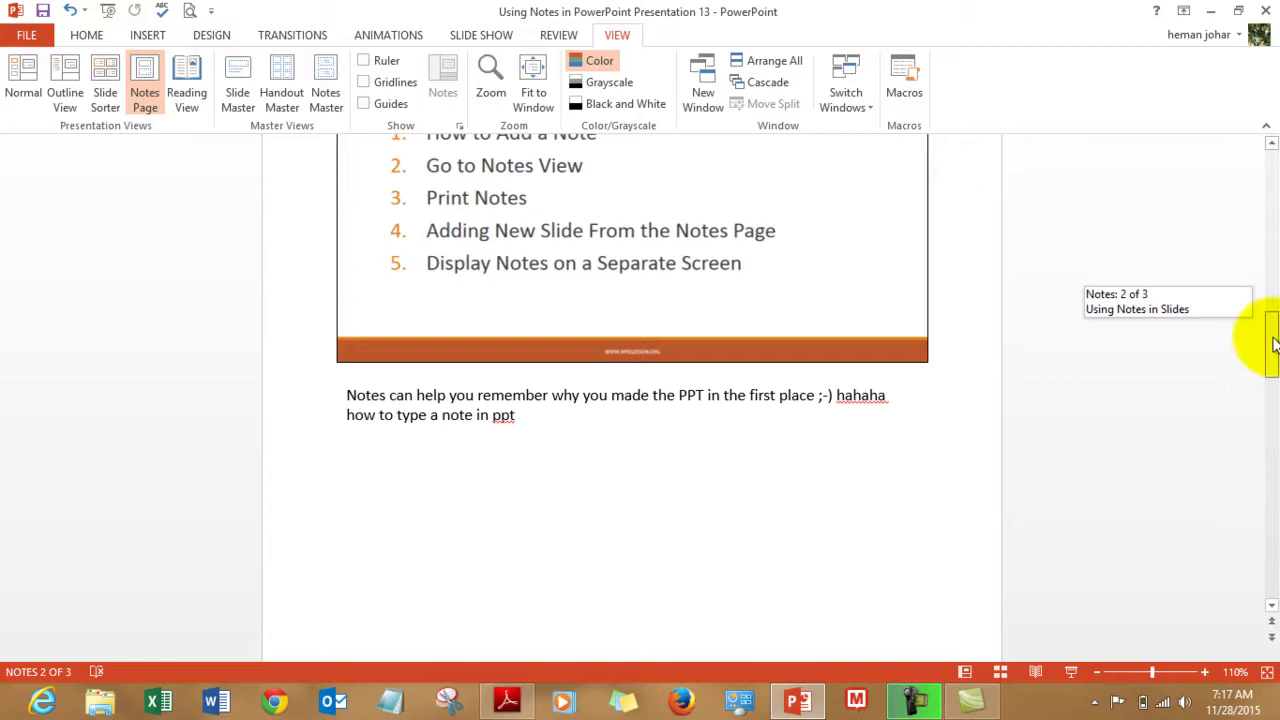
pyautogui.scroll(3, 1273, 342)
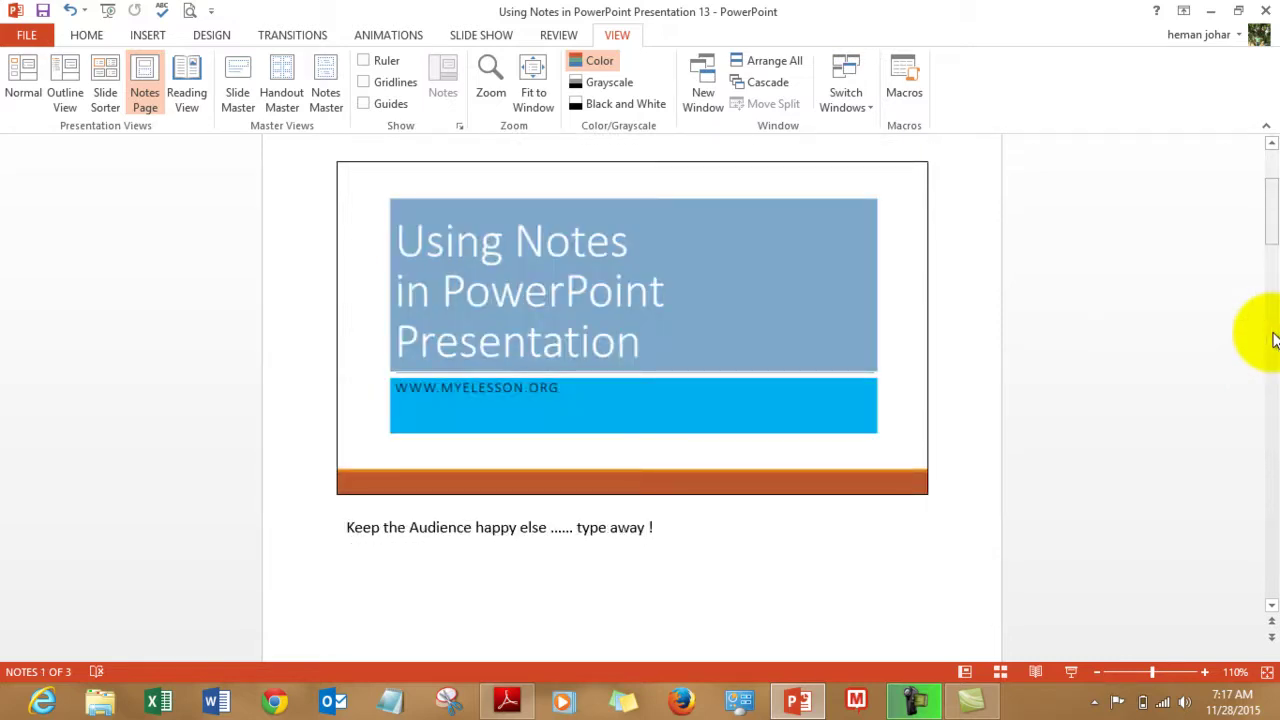
pyautogui.scroll(-3, 1273, 340)
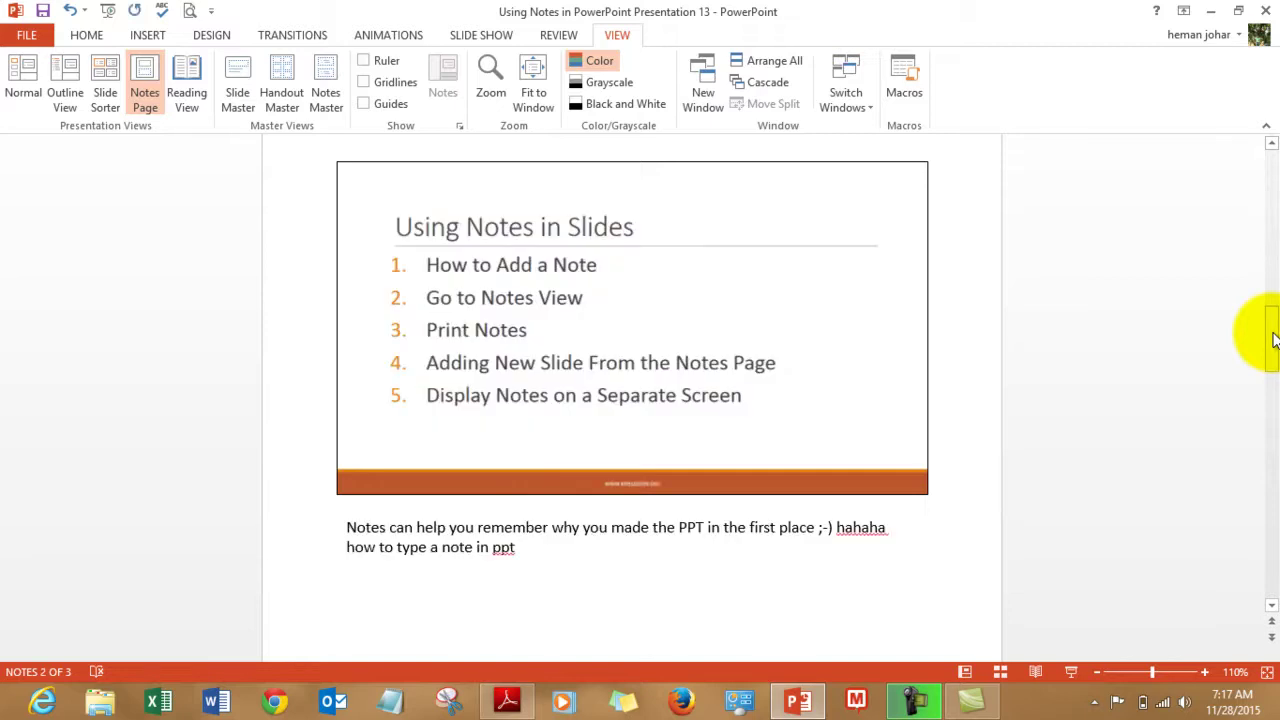
pyautogui.scroll(-3, 1273, 340)
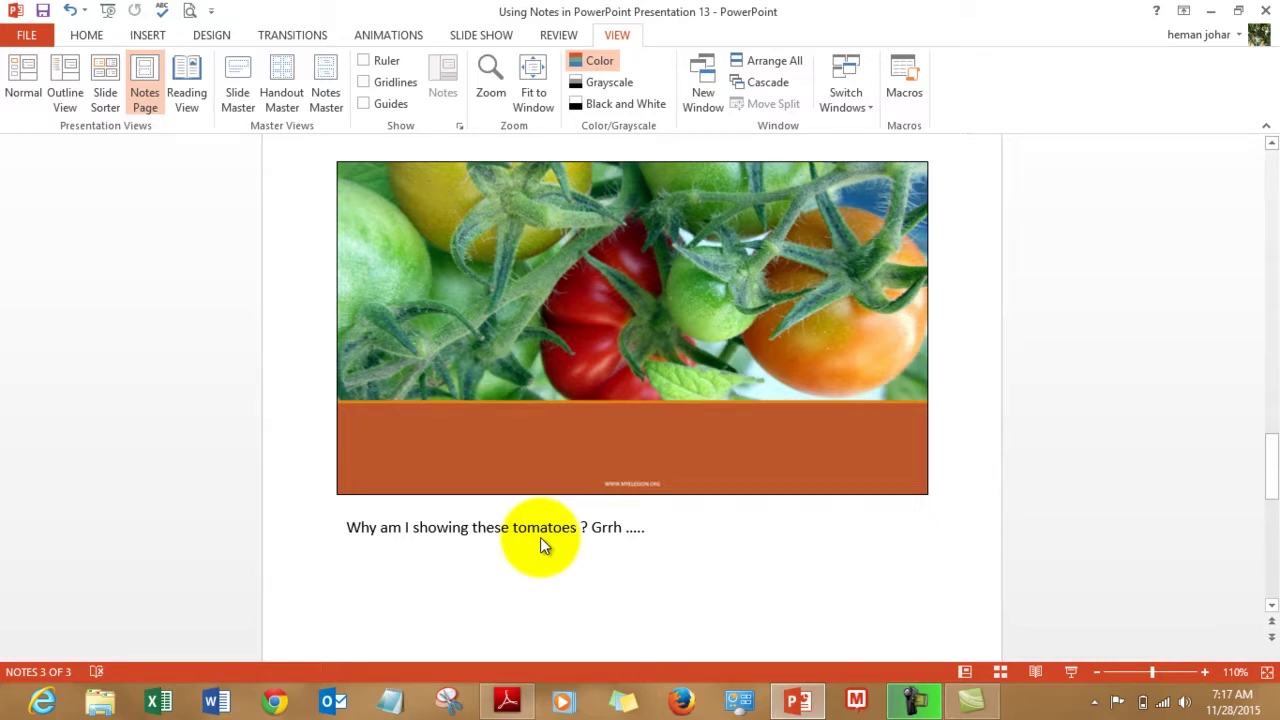
pyautogui.scroll(5, 540, 545)
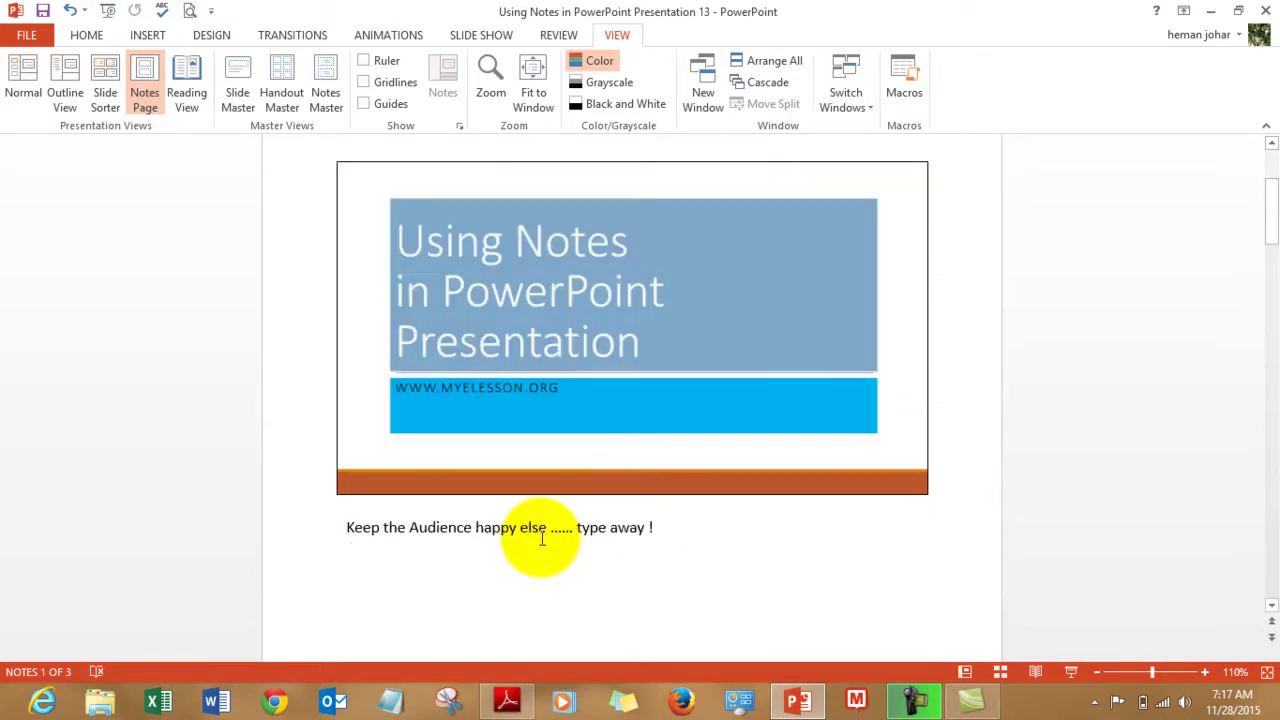
pyautogui.scroll(-3, 542, 538)
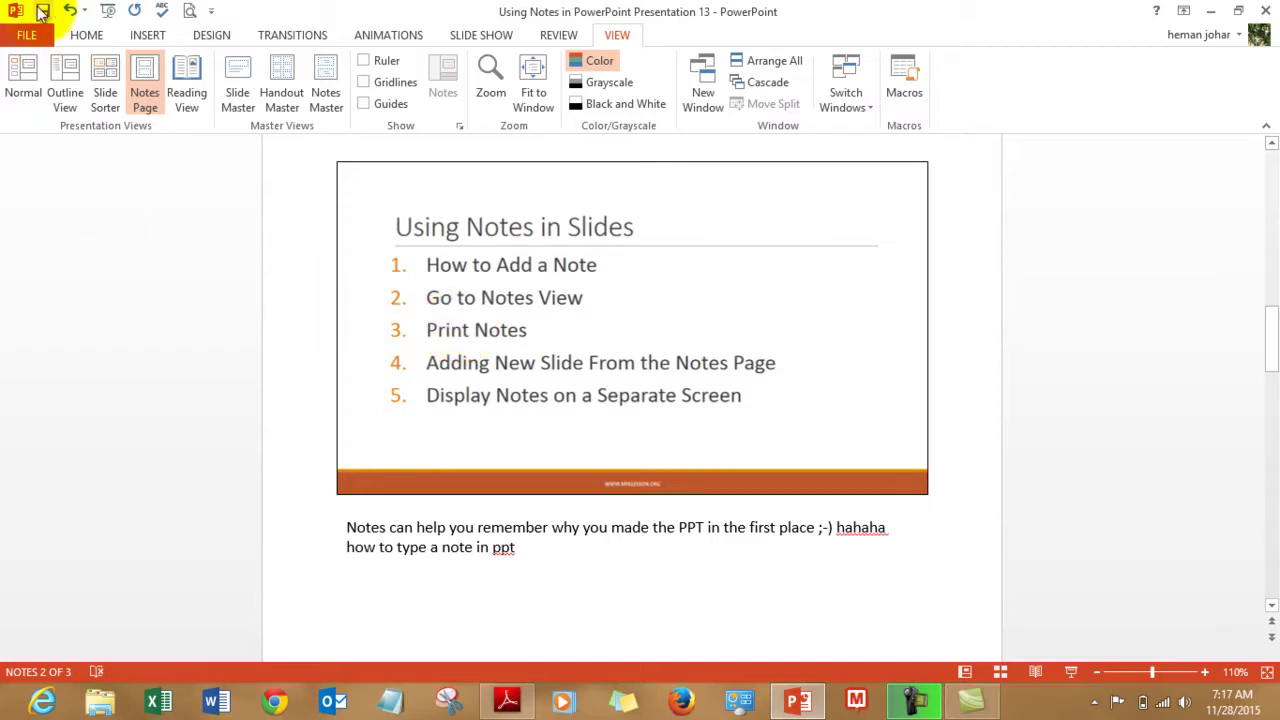
pyautogui.click(16, 38)
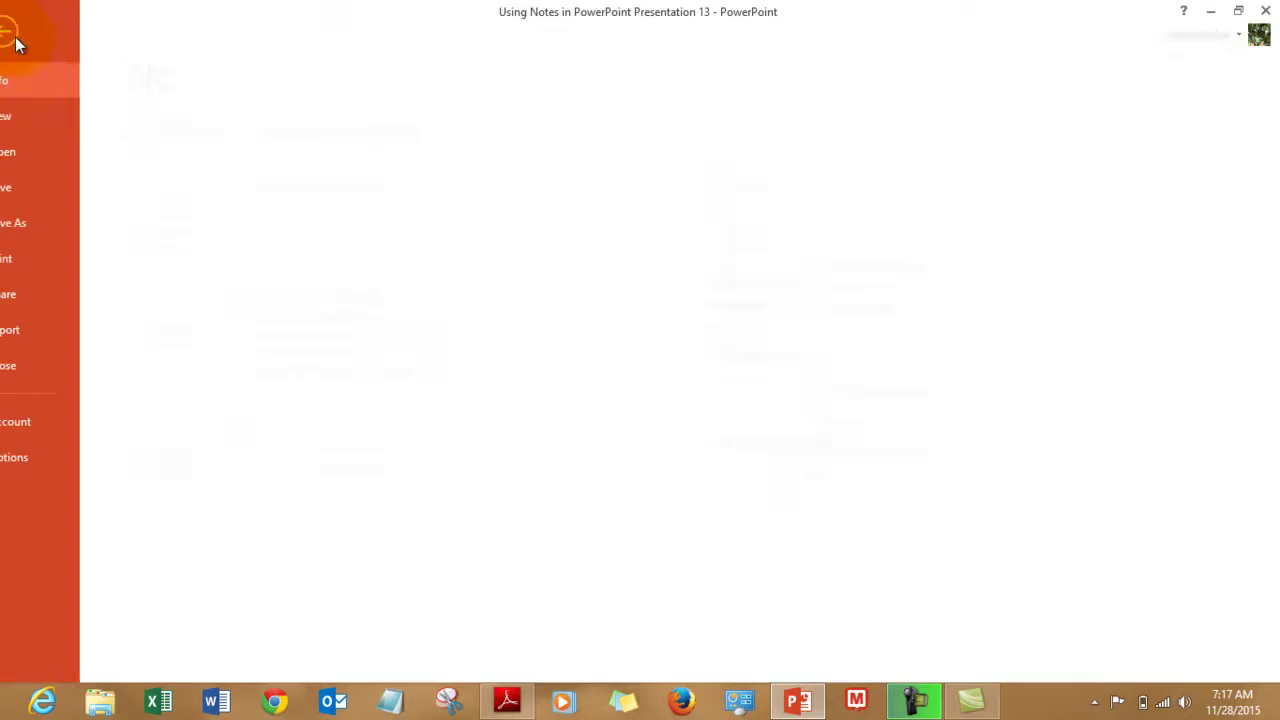
pyautogui.click(35, 261)
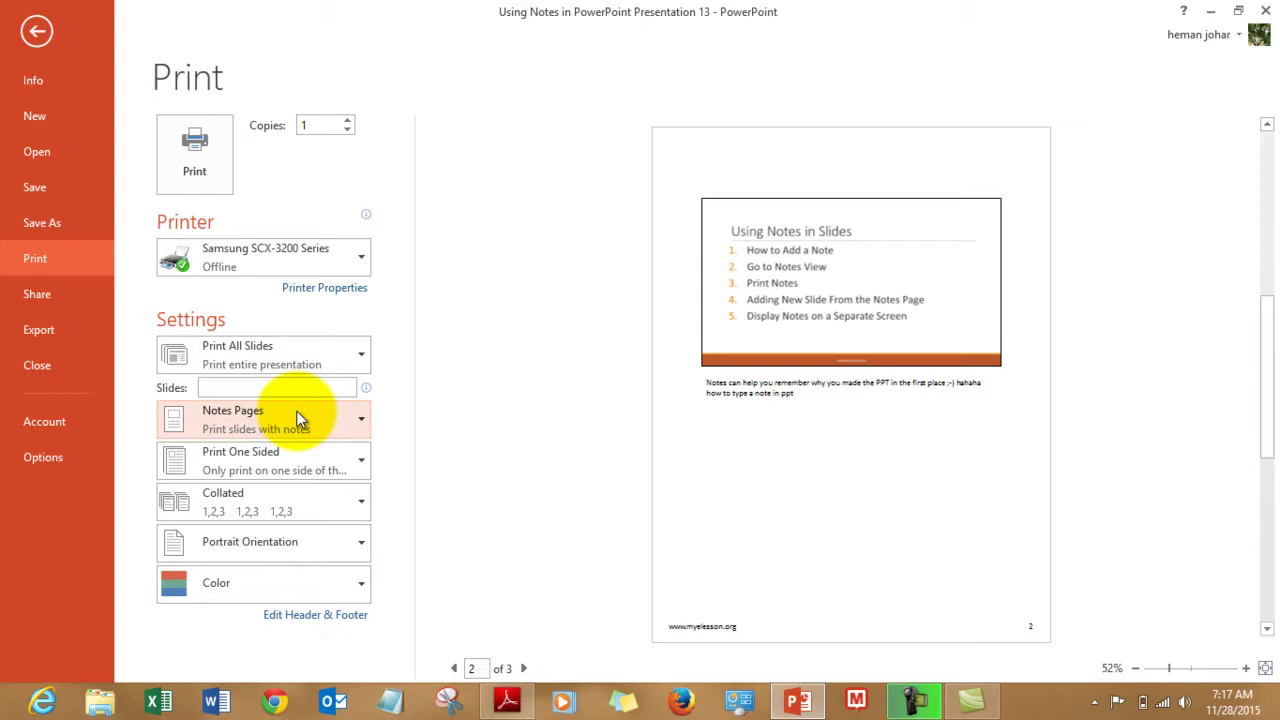
pyautogui.click(361, 419)
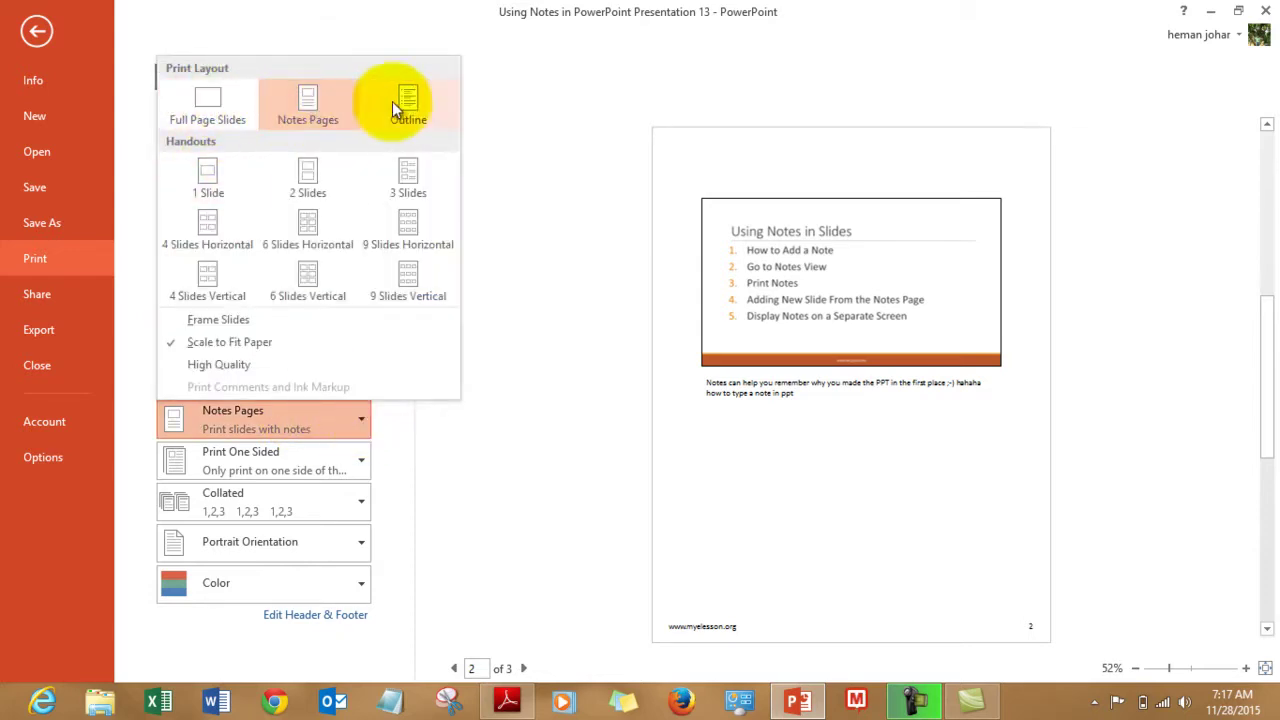
pyautogui.click(310, 101)
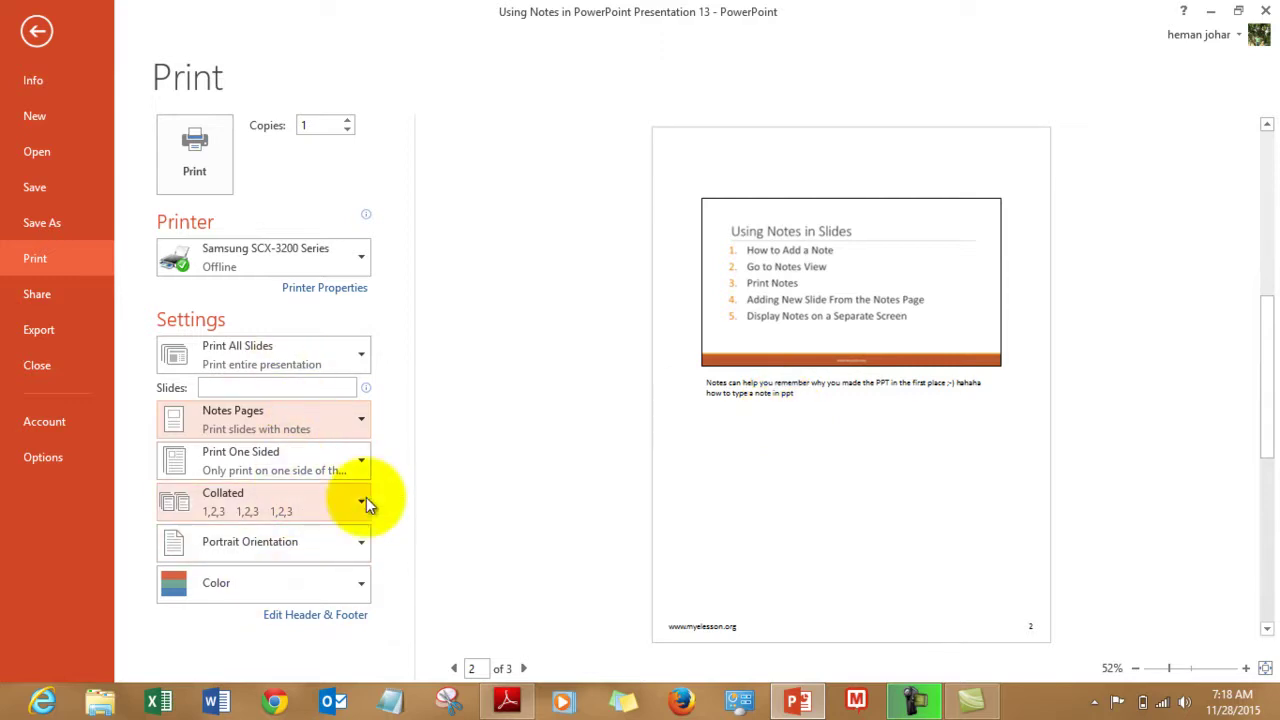
pyautogui.click(36, 30)
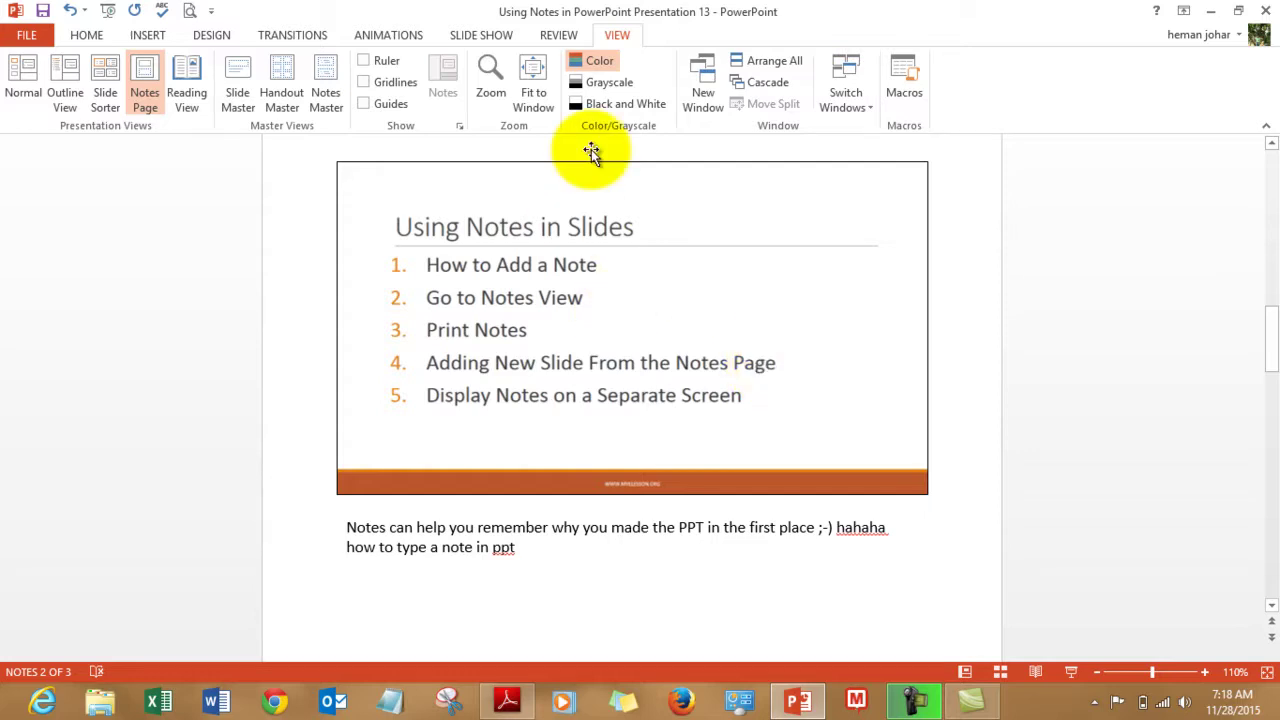
# Step: Insert a new blank slide after slide 2 from the HOME tab and review all four notes pages
pyautogui.click(87, 35)
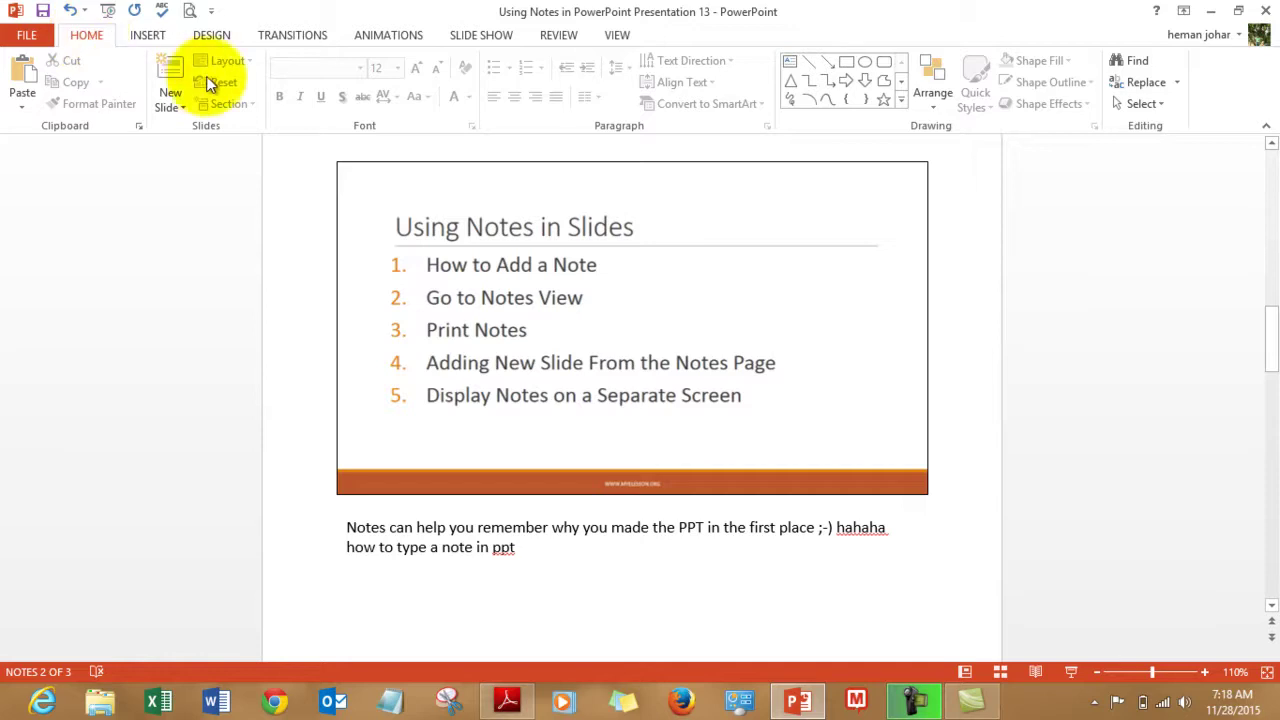
pyautogui.click(166, 80)
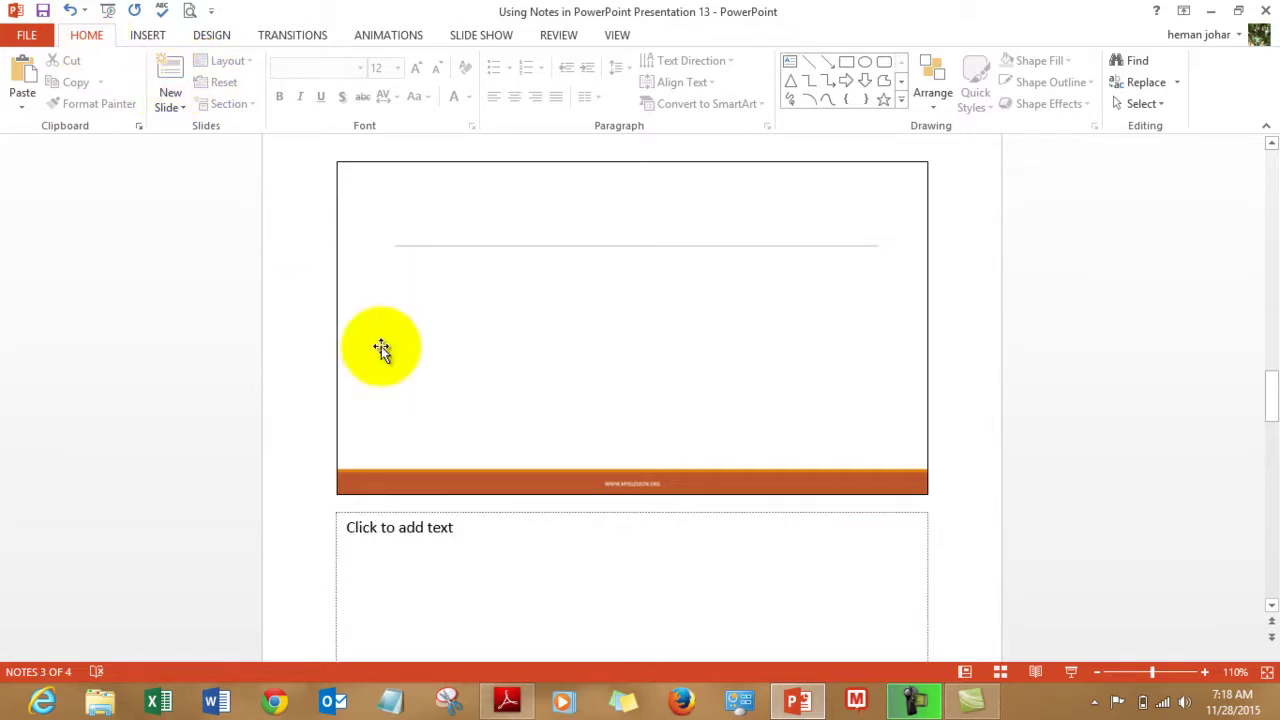
pyautogui.scroll(3, 509, 330)
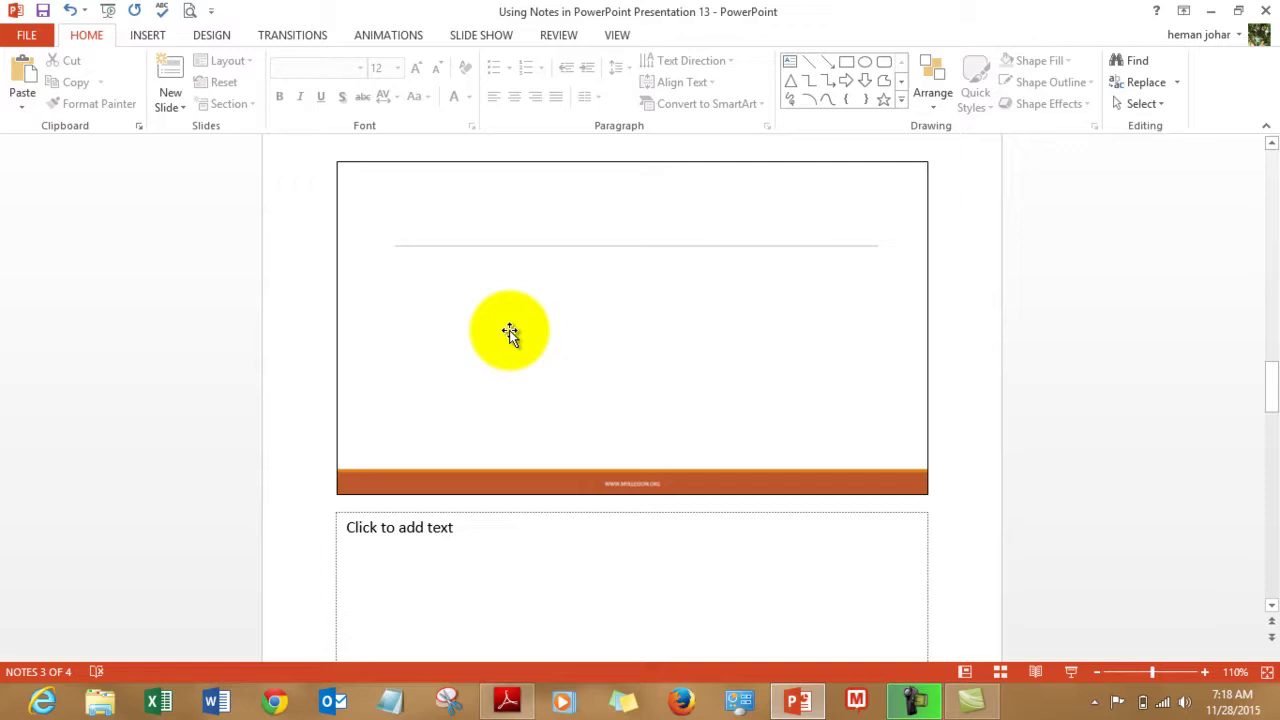
pyautogui.scroll(1, 509, 330)
pyautogui.scroll(-3, 509, 330)
pyautogui.scroll(1, 509, 330)
pyautogui.scroll(1, 509, 330)
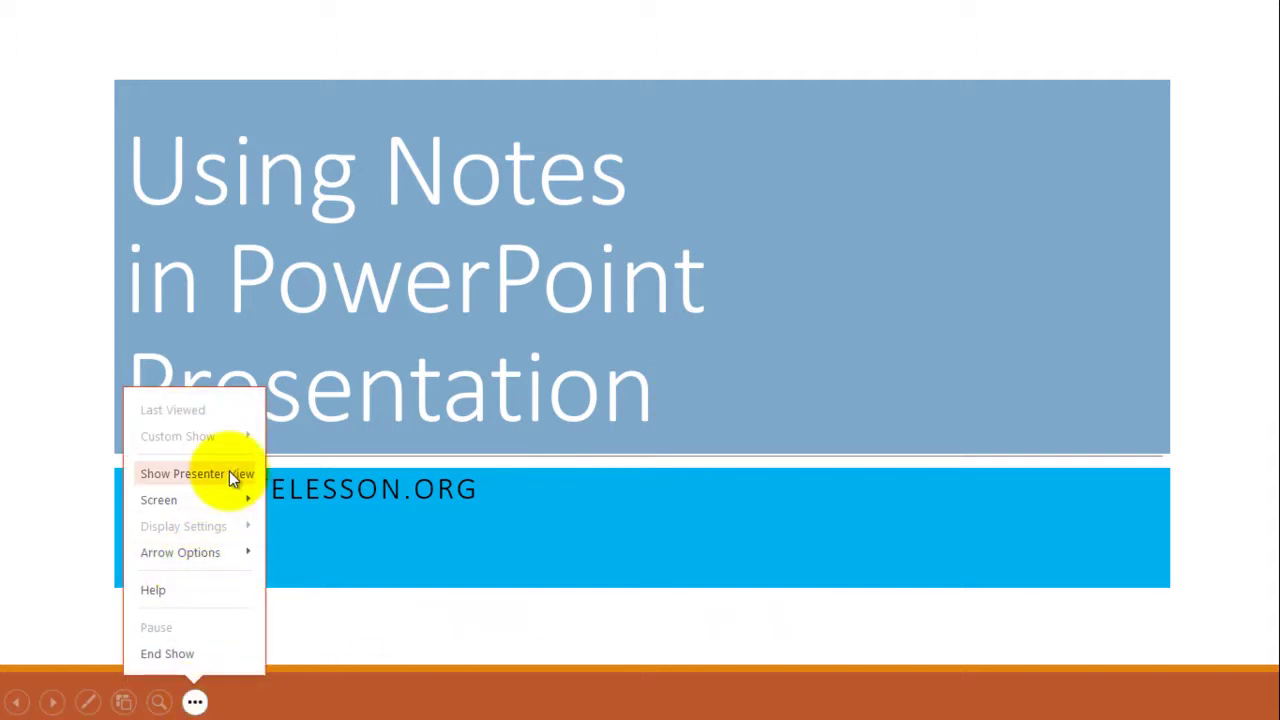
# Step: Open Presenter View, advance to slide 3, then black out and restore the audience screen
pyautogui.click(229, 474)
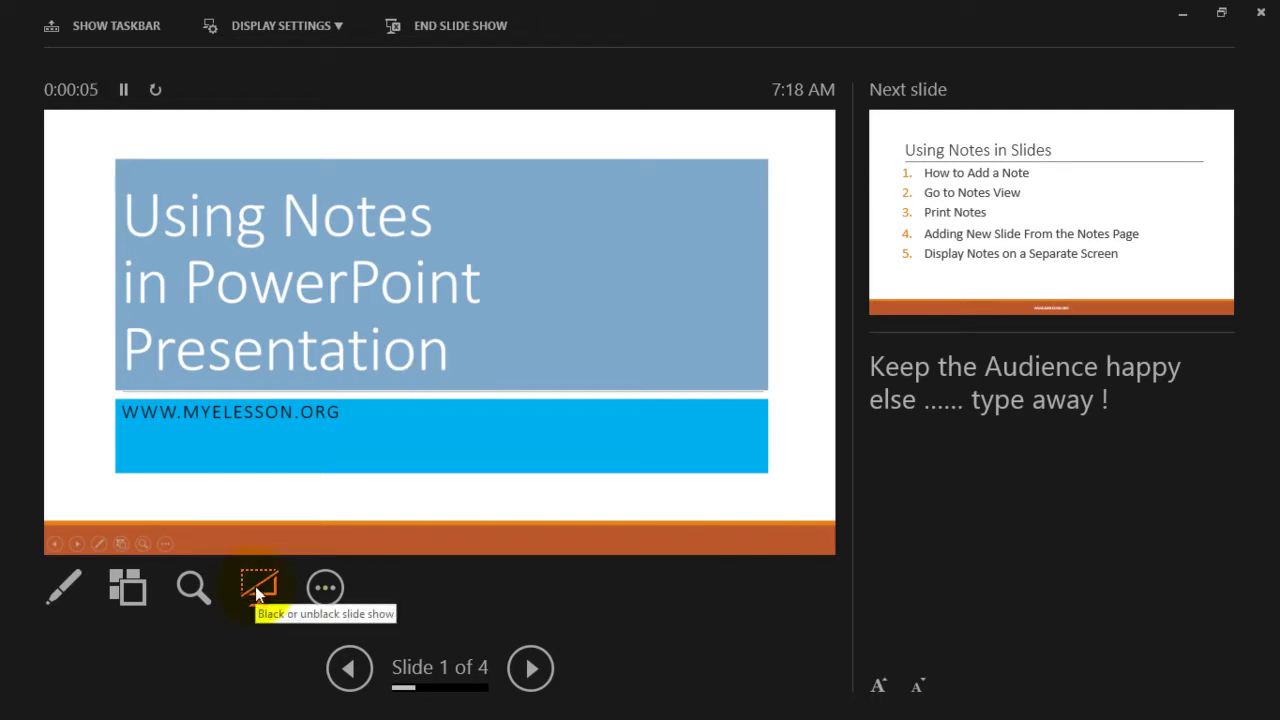
pyautogui.press('Right')
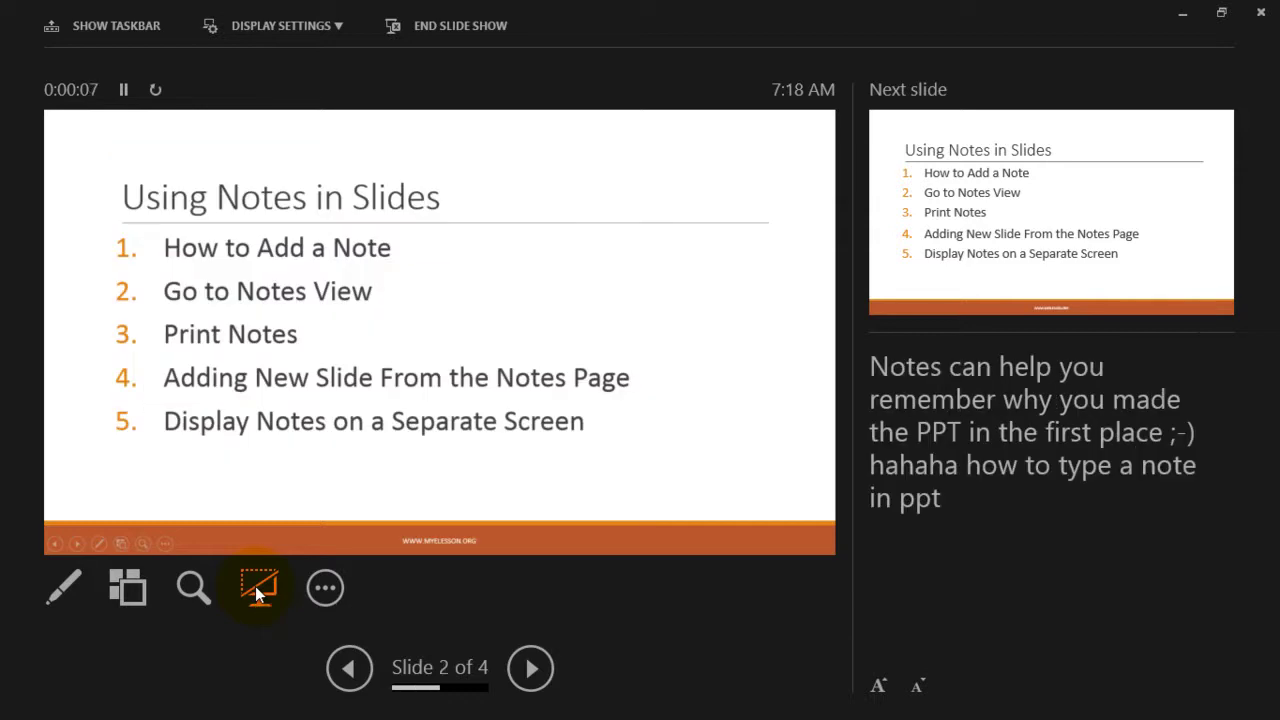
pyautogui.press('Right')
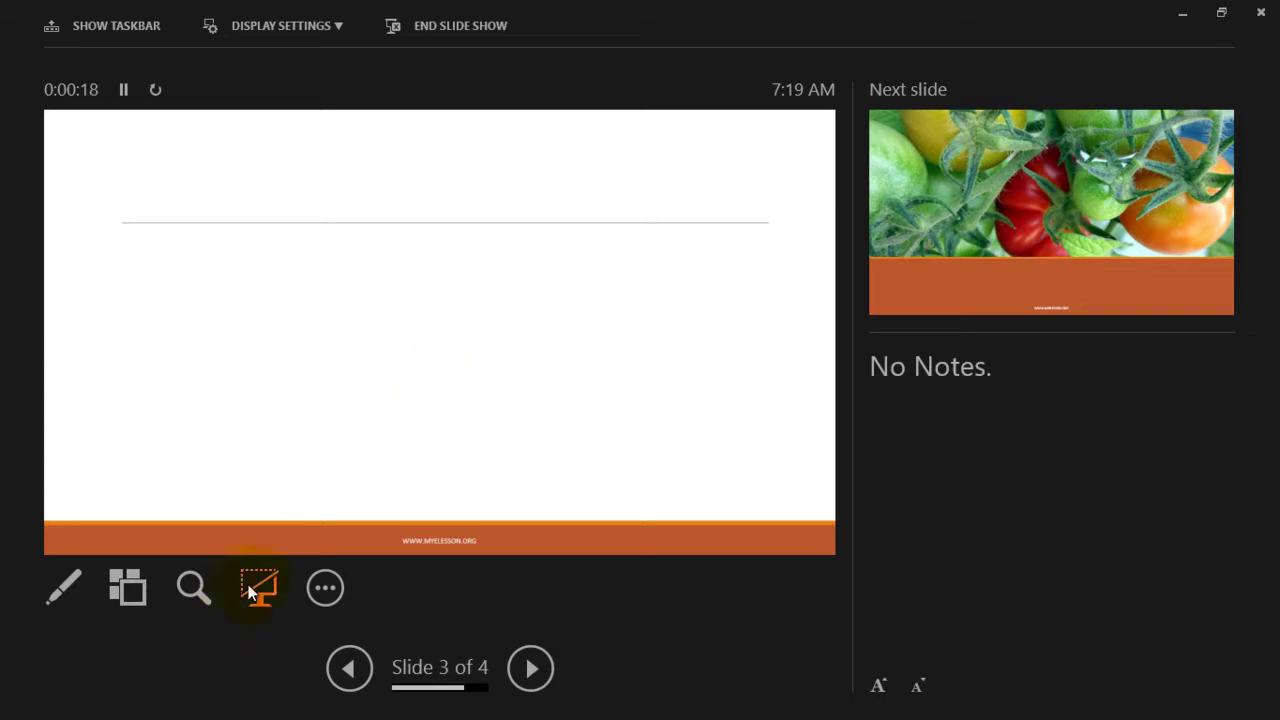
pyautogui.click(257, 596)
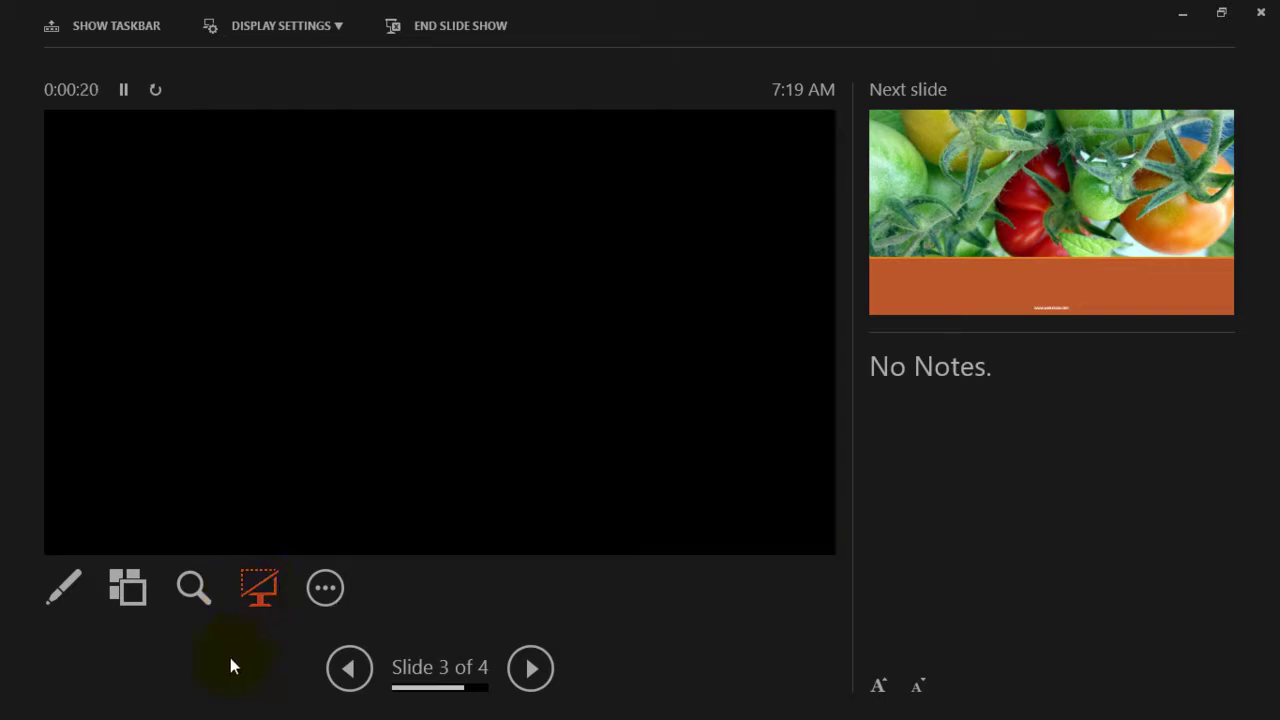
pyautogui.click(259, 590)
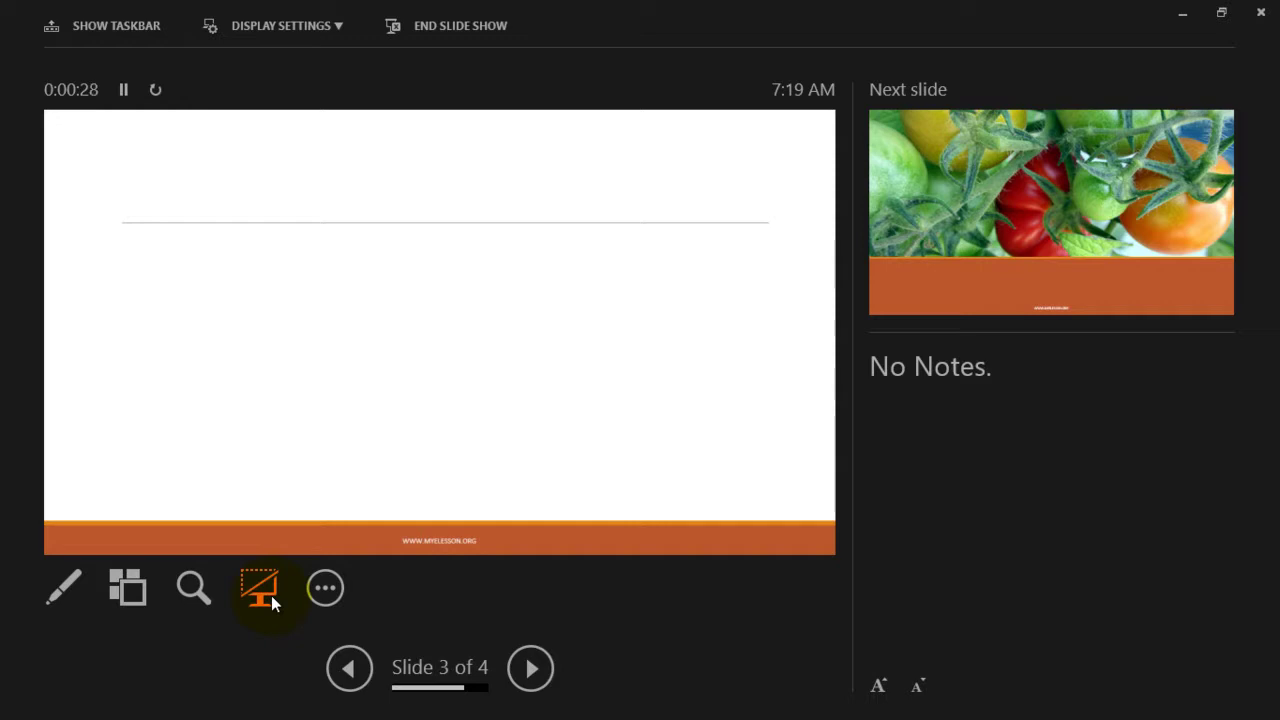
# Step: Enlarge the speaker notes text, shrink it twice, then enlarge it again in Presenter View
pyautogui.click(878, 686)
pyautogui.press('Left')
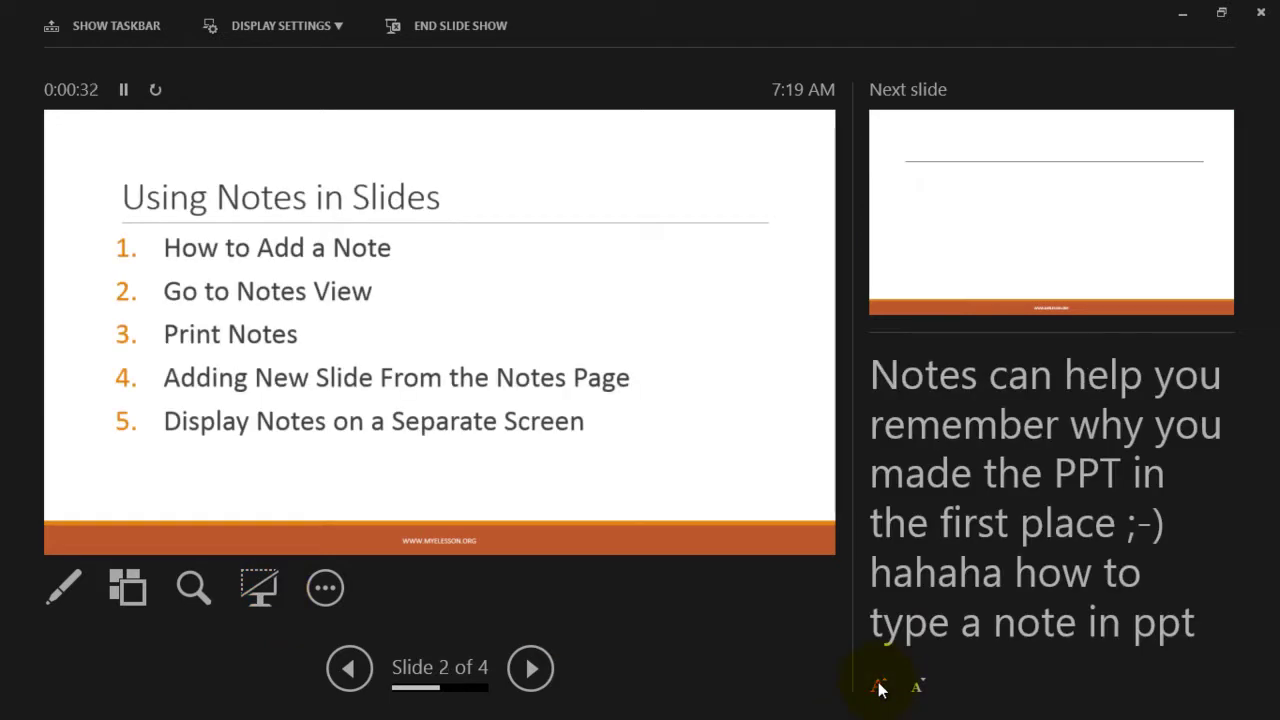
pyautogui.click(916, 687)
pyautogui.click(916, 687)
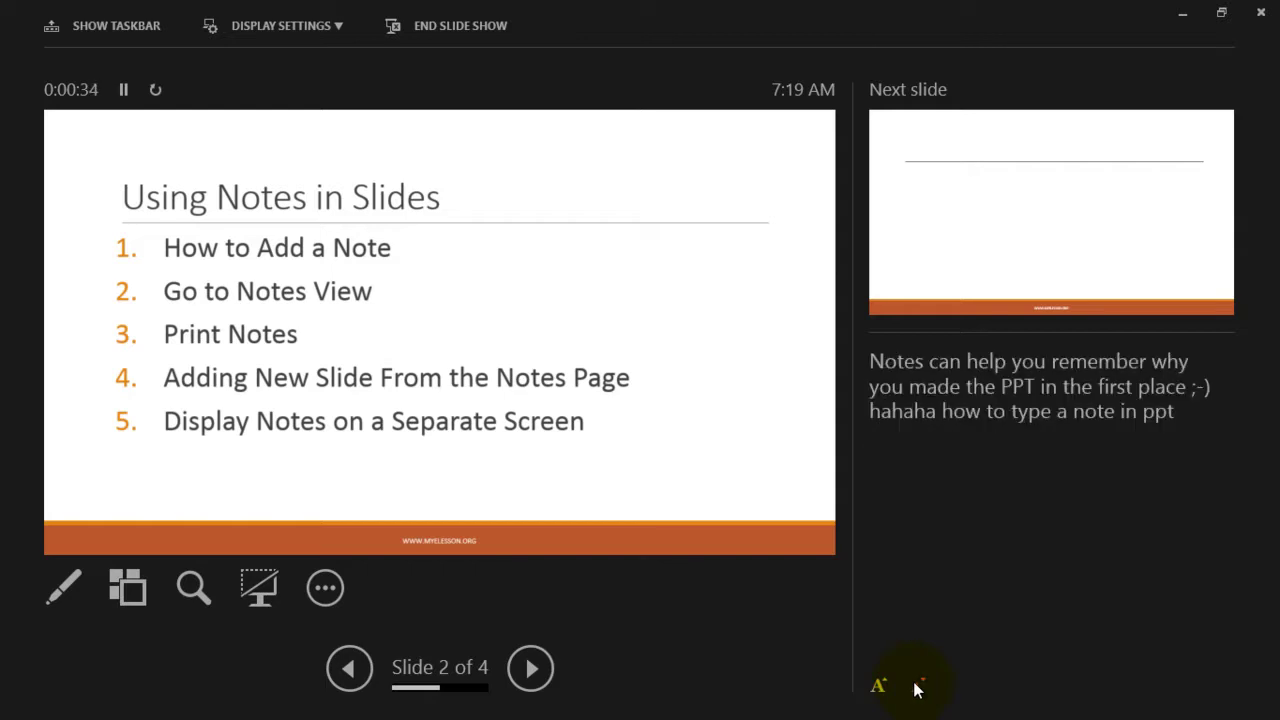
pyautogui.click(878, 687)
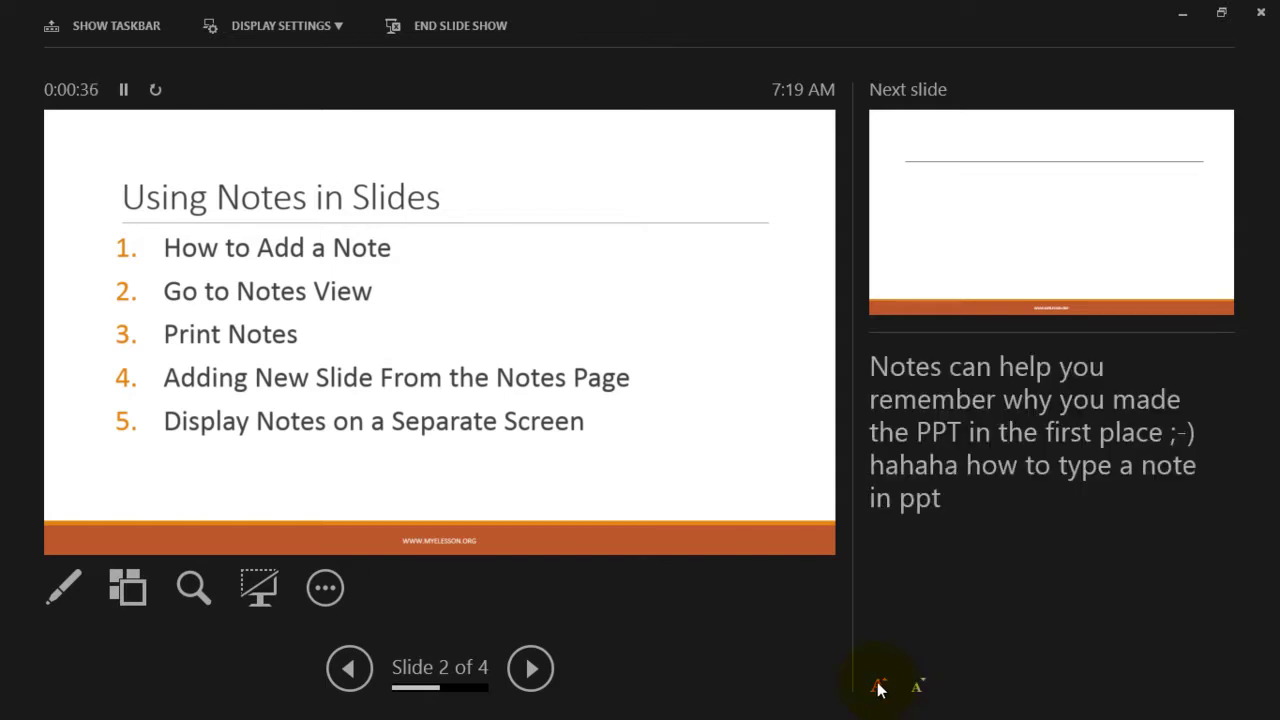
# Step: Advance through slide 3 to slide 4, the final tomatoes slide
pyautogui.press('Right')
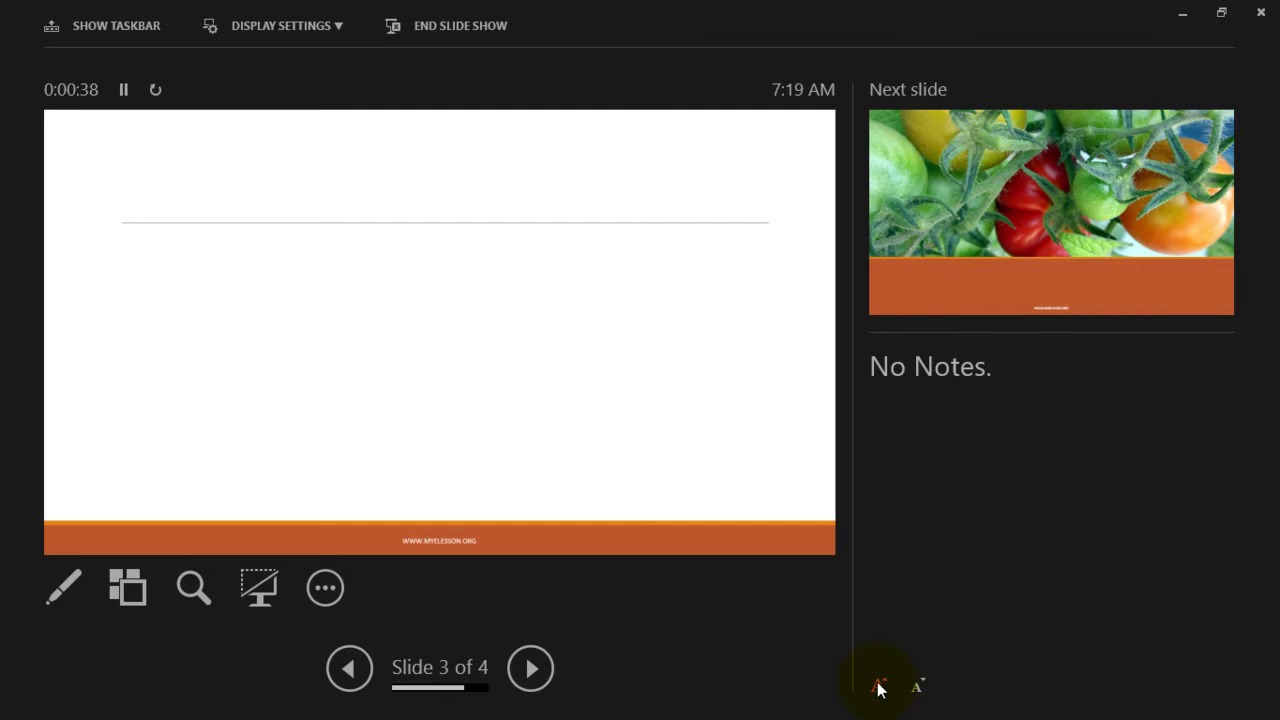
pyautogui.press('Right')
pyautogui.press('Left')
pyautogui.press('Left')
pyautogui.press('Right')
pyautogui.press('Right')
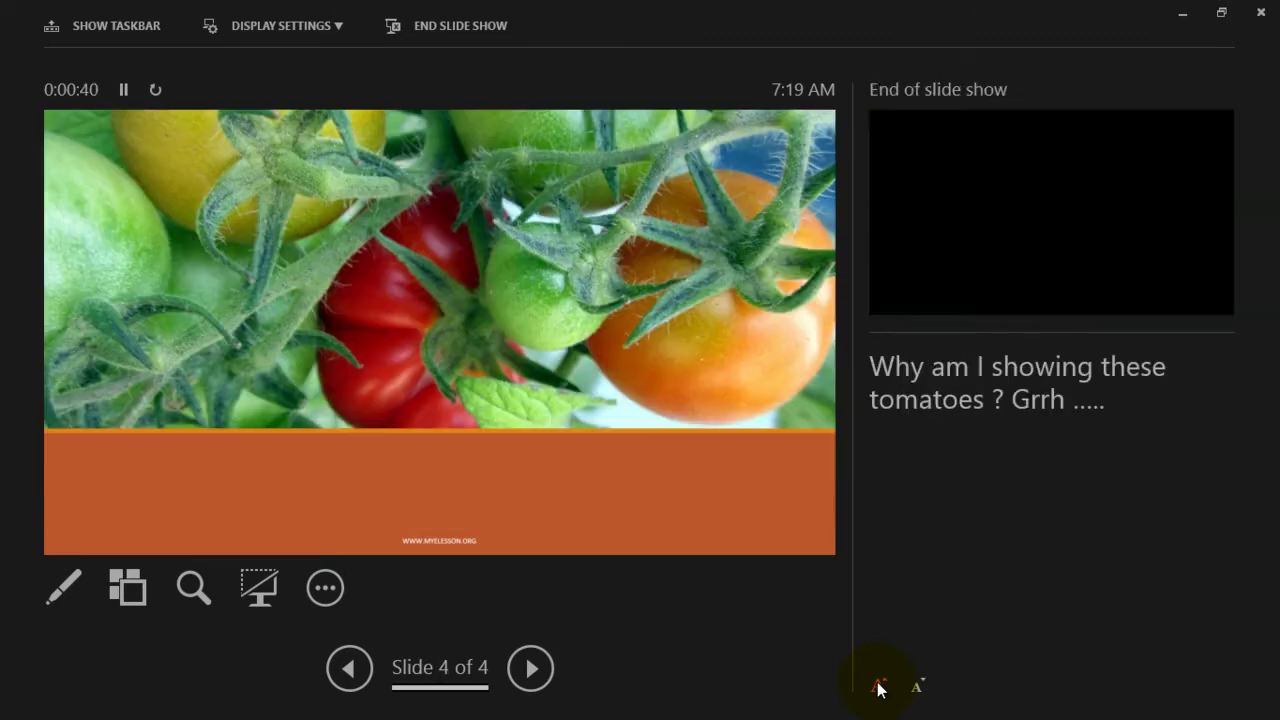